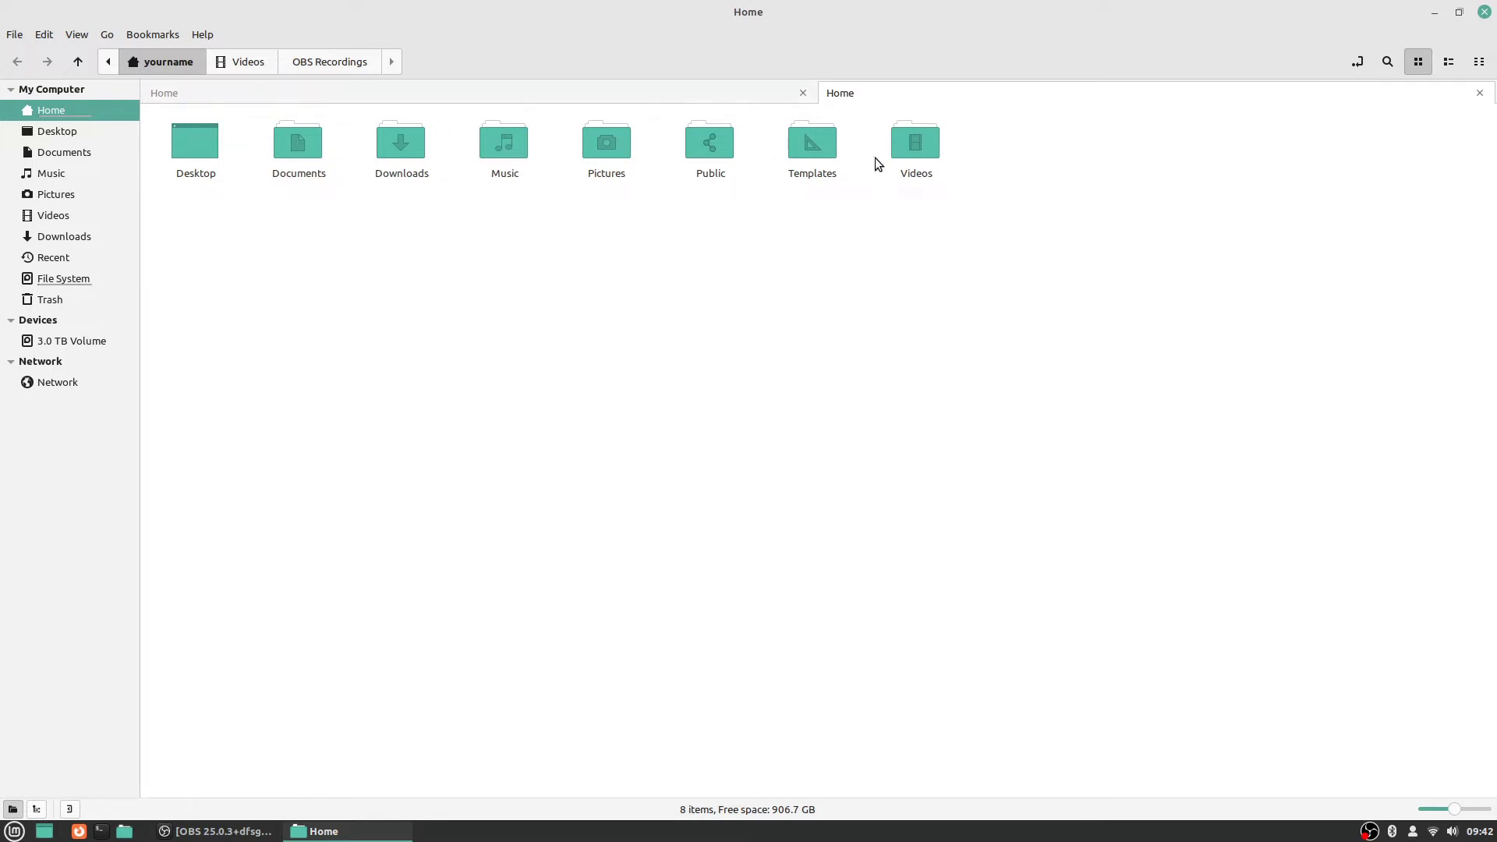
# - Open the Videos folder in the second tab, switch between it and the Home tab, and close the Videos tab
pyautogui.doubleClick(907, 158)
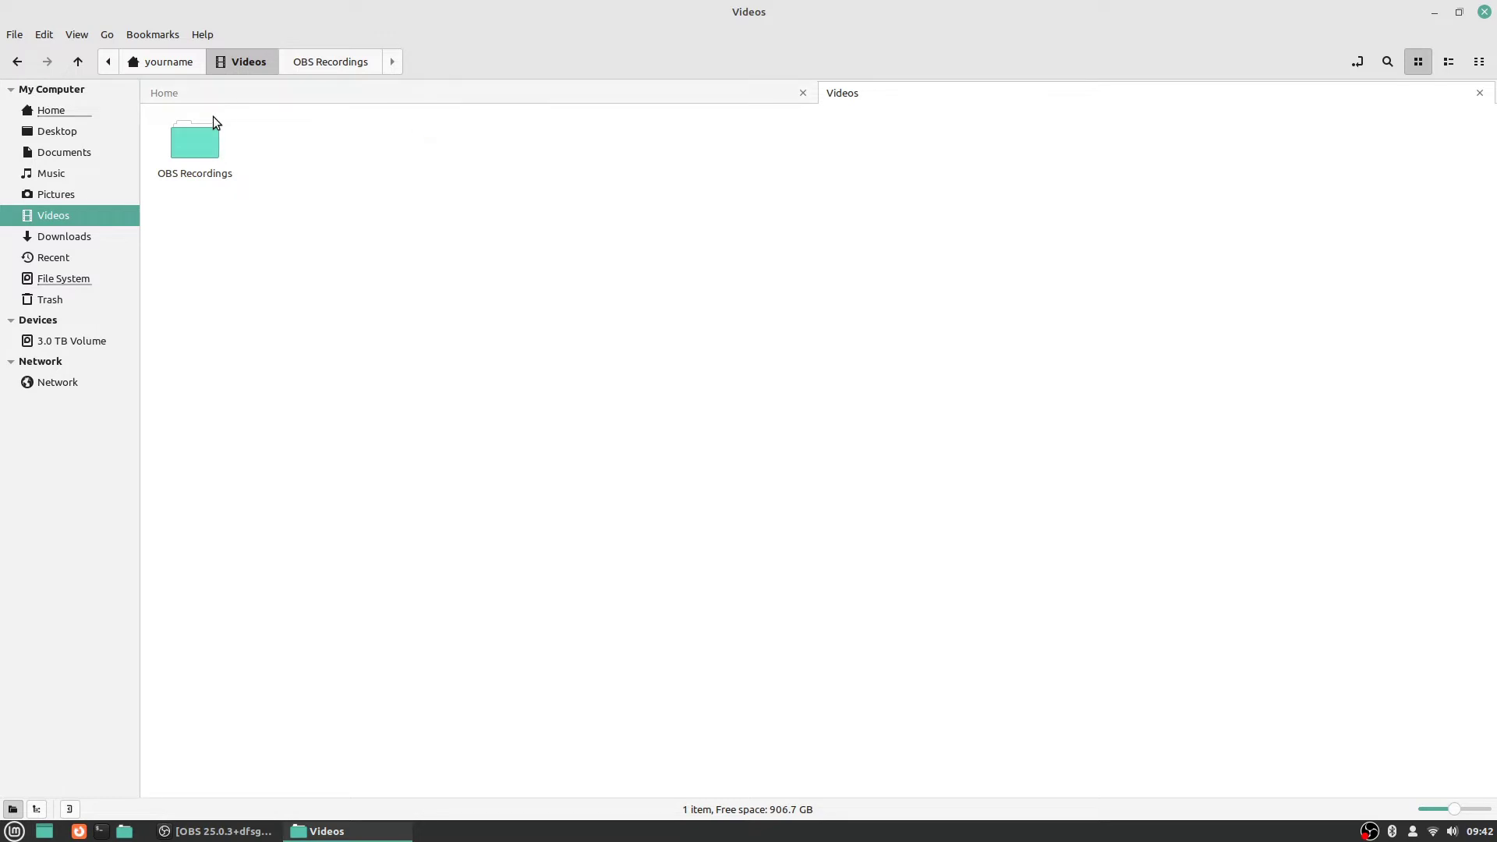
pyautogui.click(172, 96)
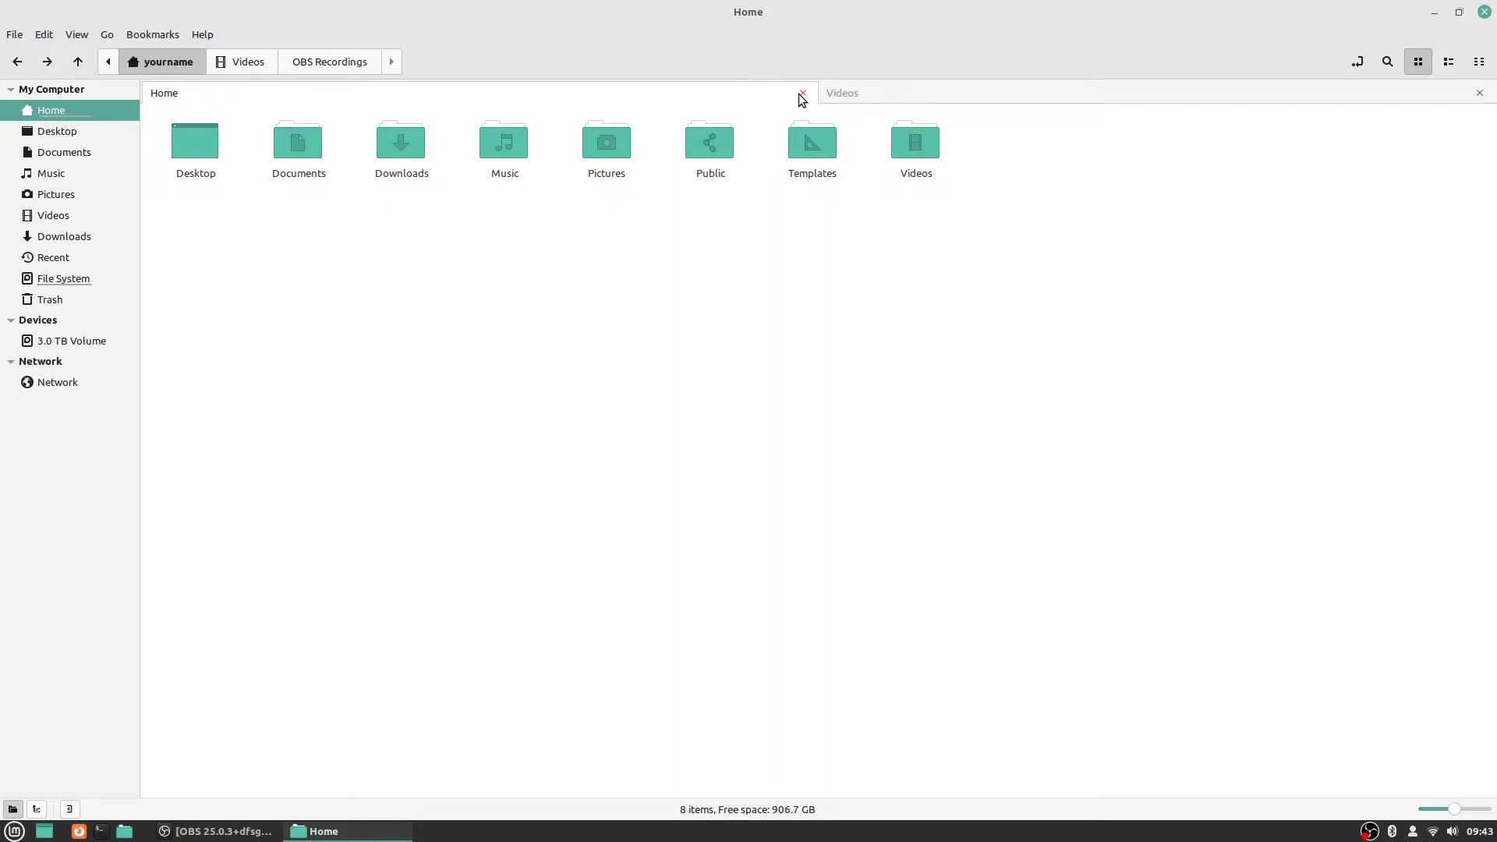
pyautogui.click(959, 96)
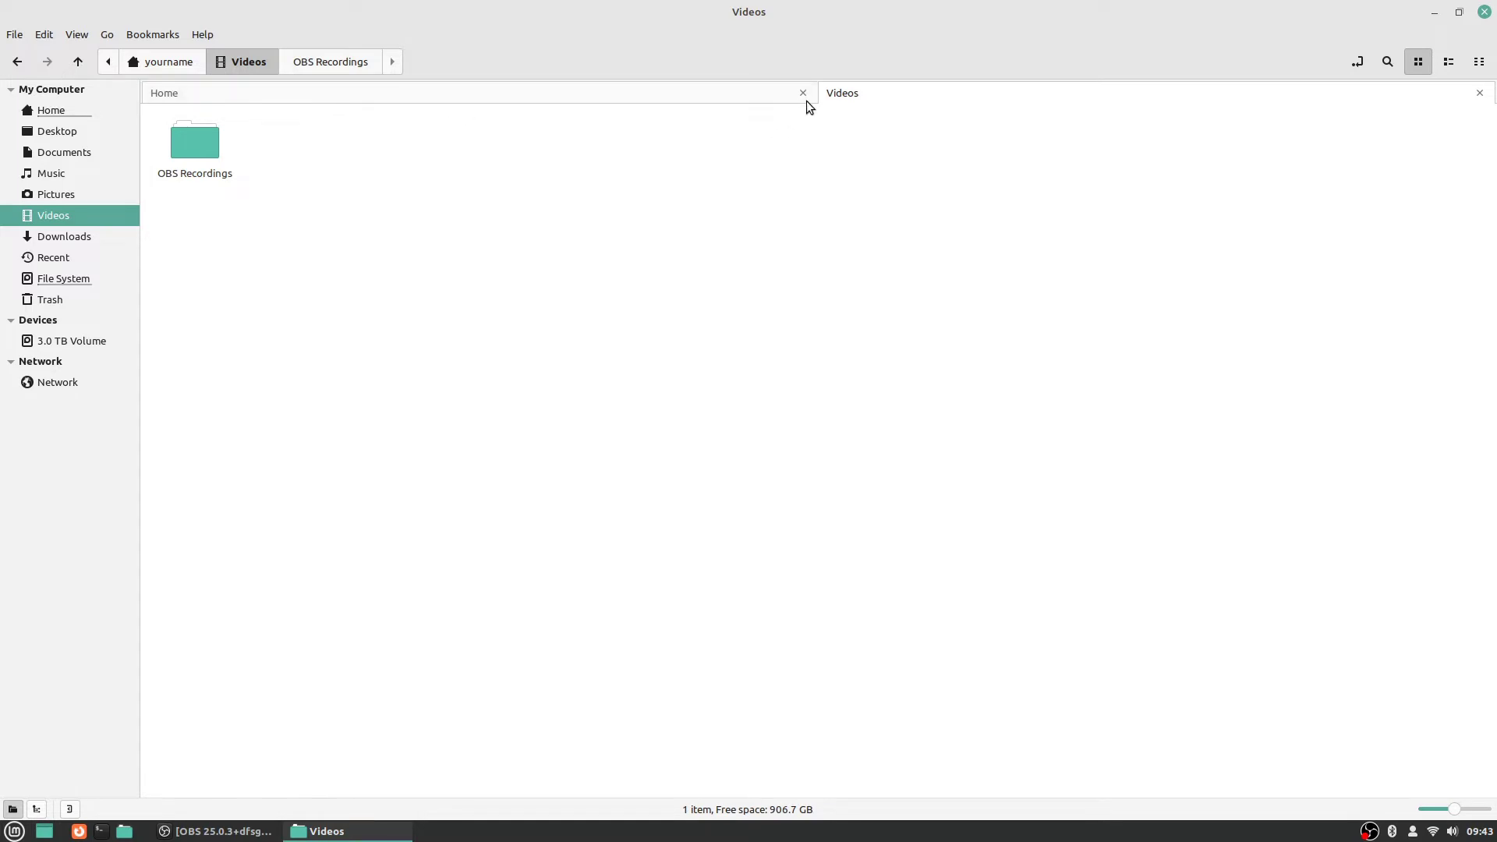
pyautogui.click(1480, 93)
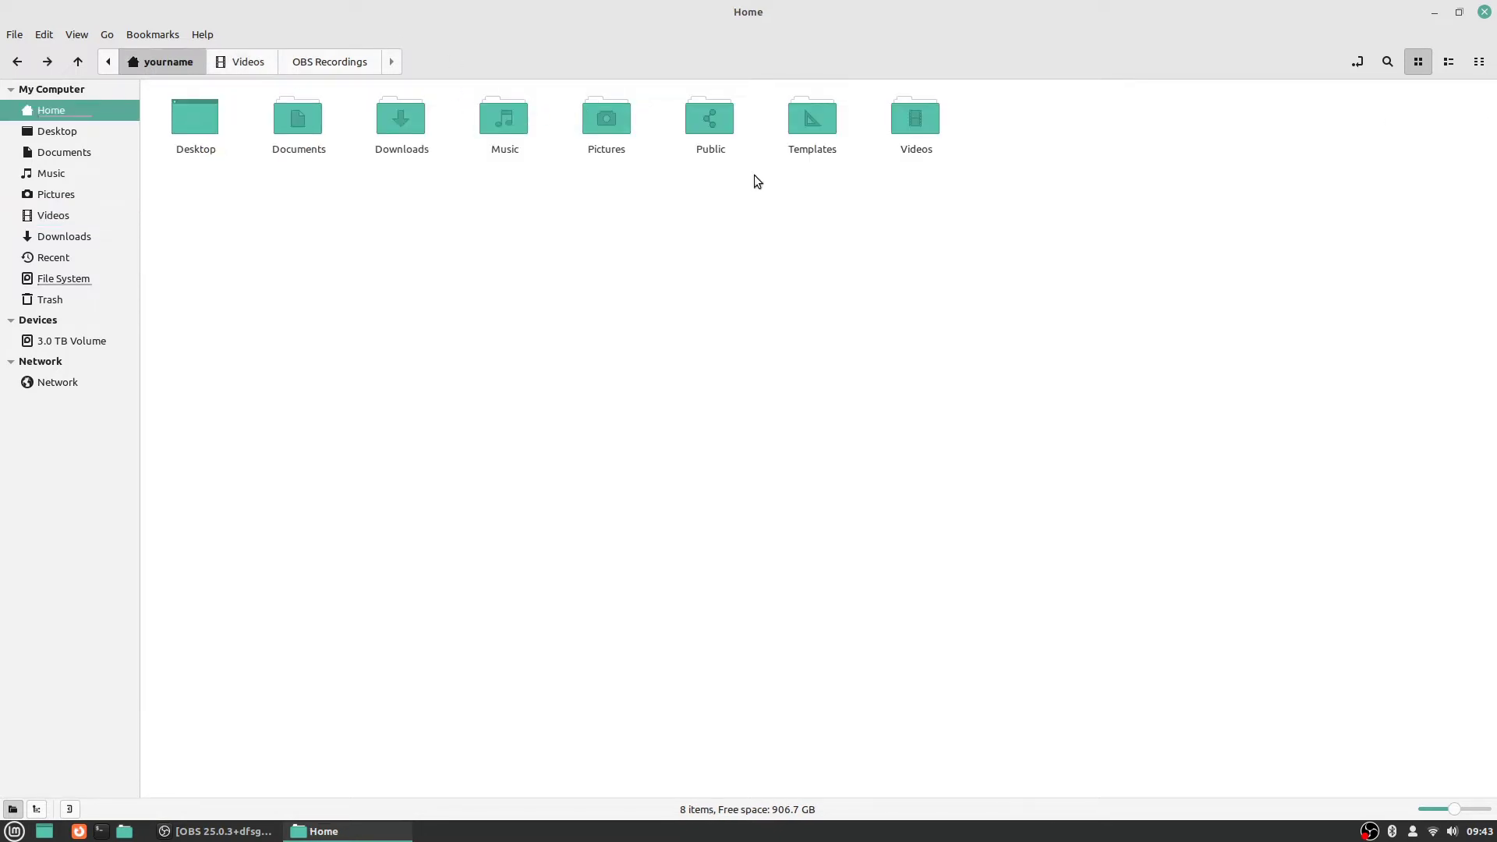
# - Open a new file manager window for the Home folder, minimise it, and bring it back up
pyautogui.click(14, 35)
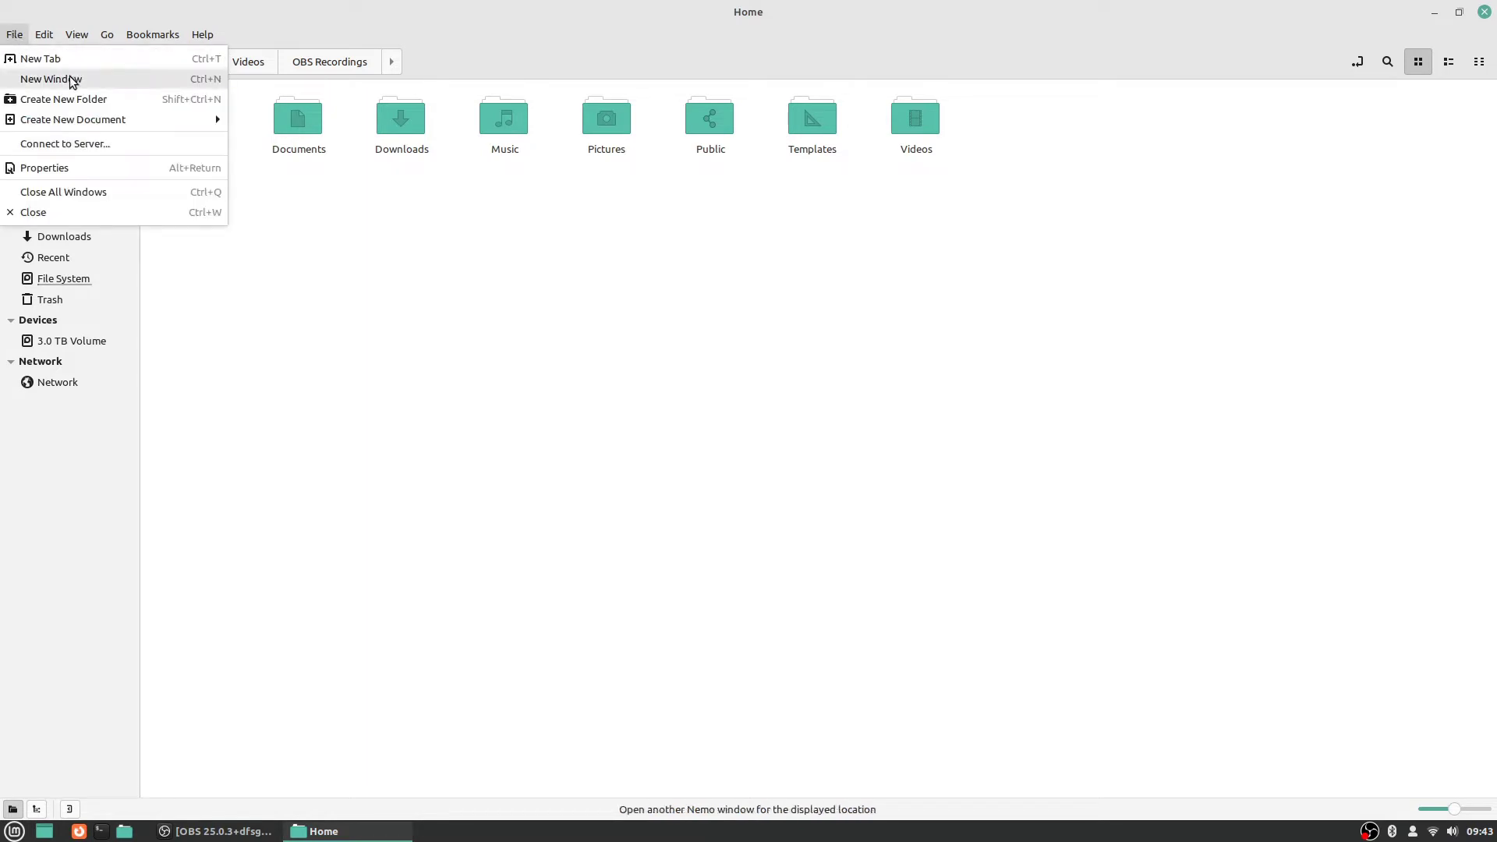
pyautogui.click(72, 82)
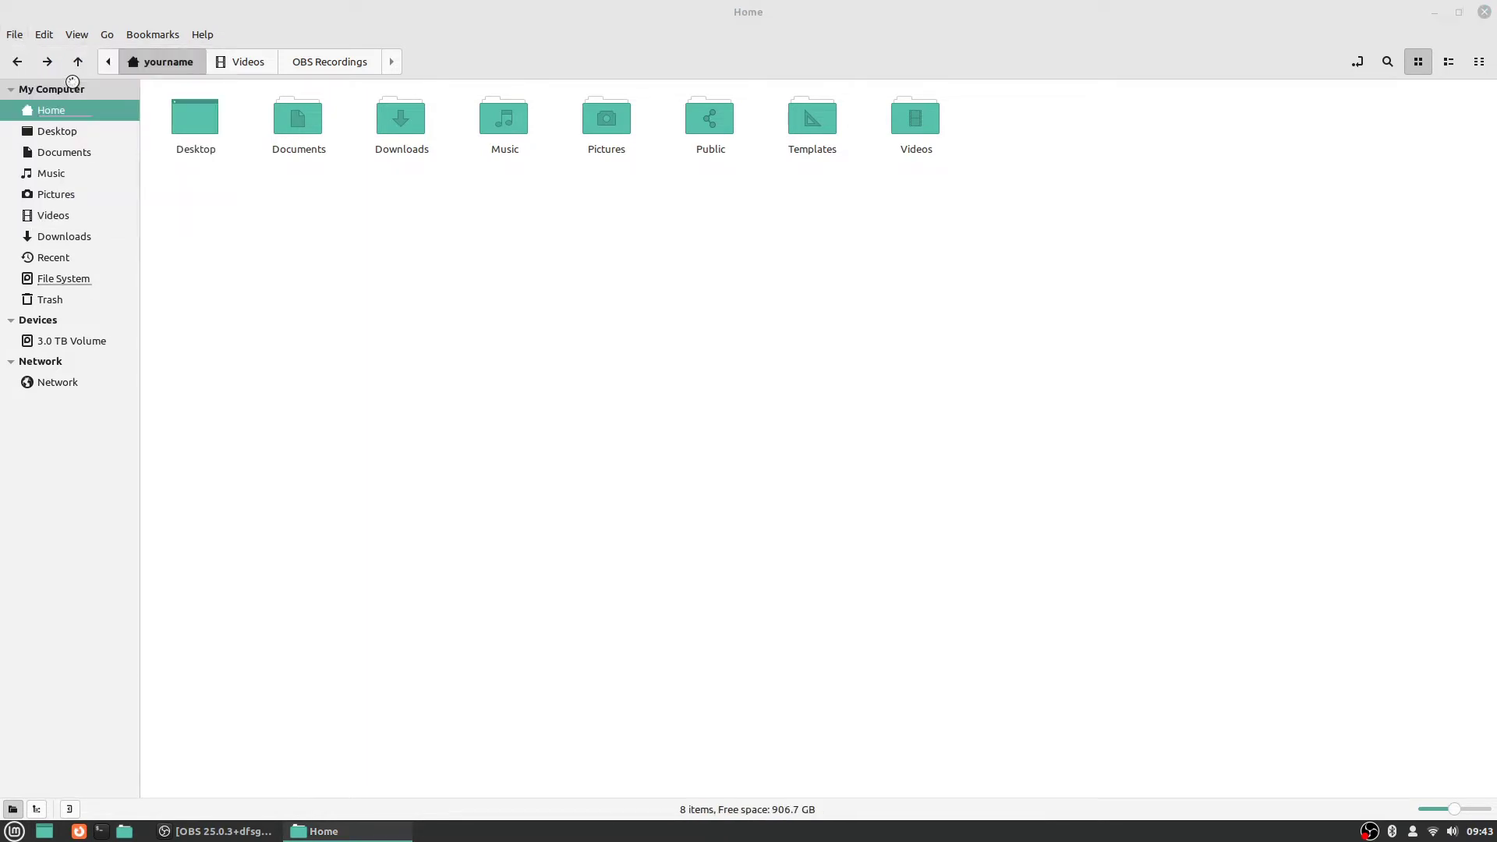
pyautogui.click(1459, 13)
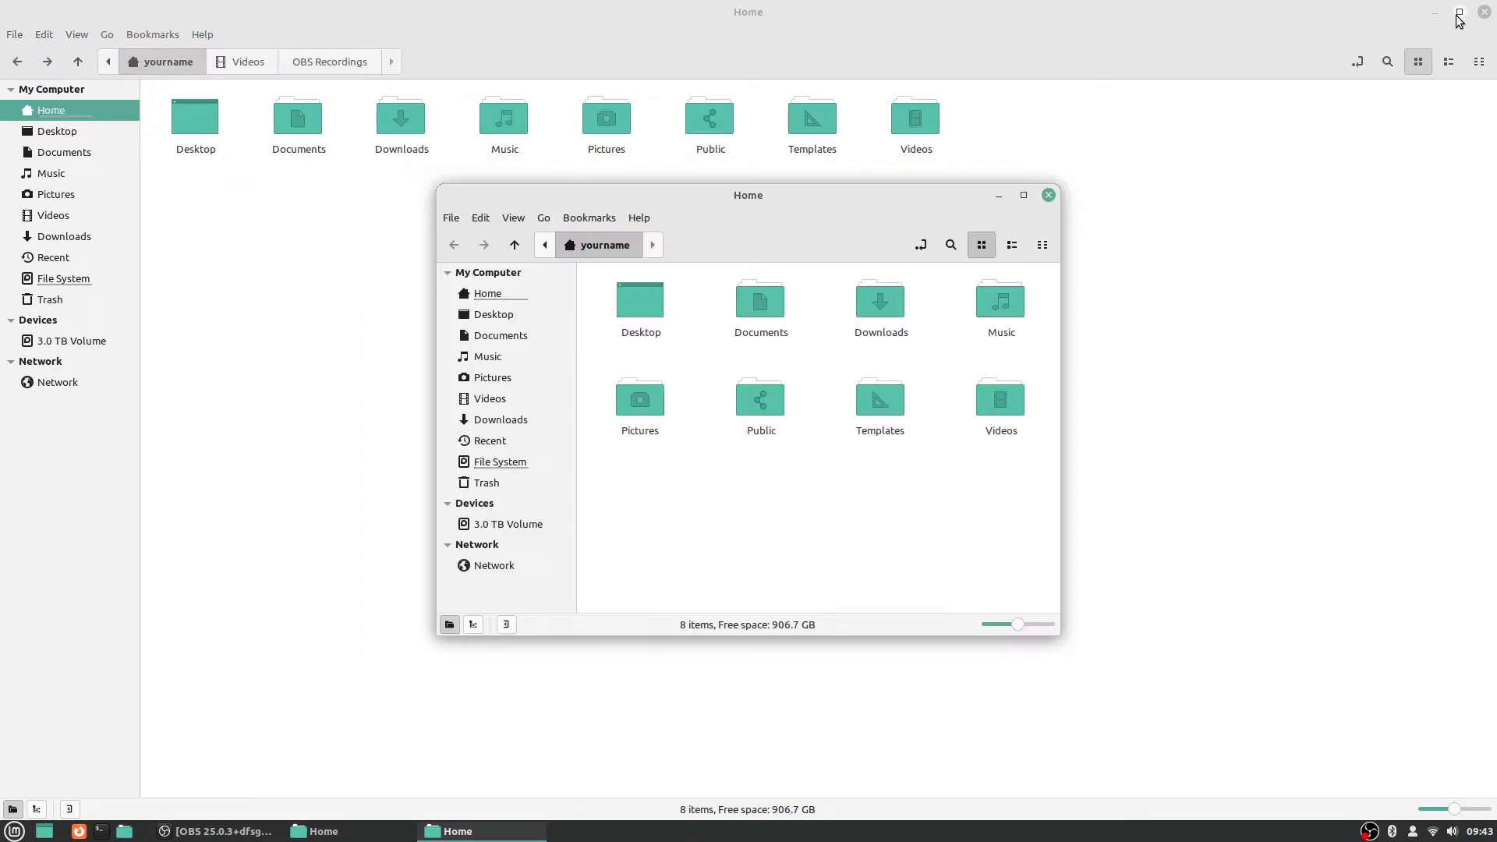
pyautogui.click(998, 198)
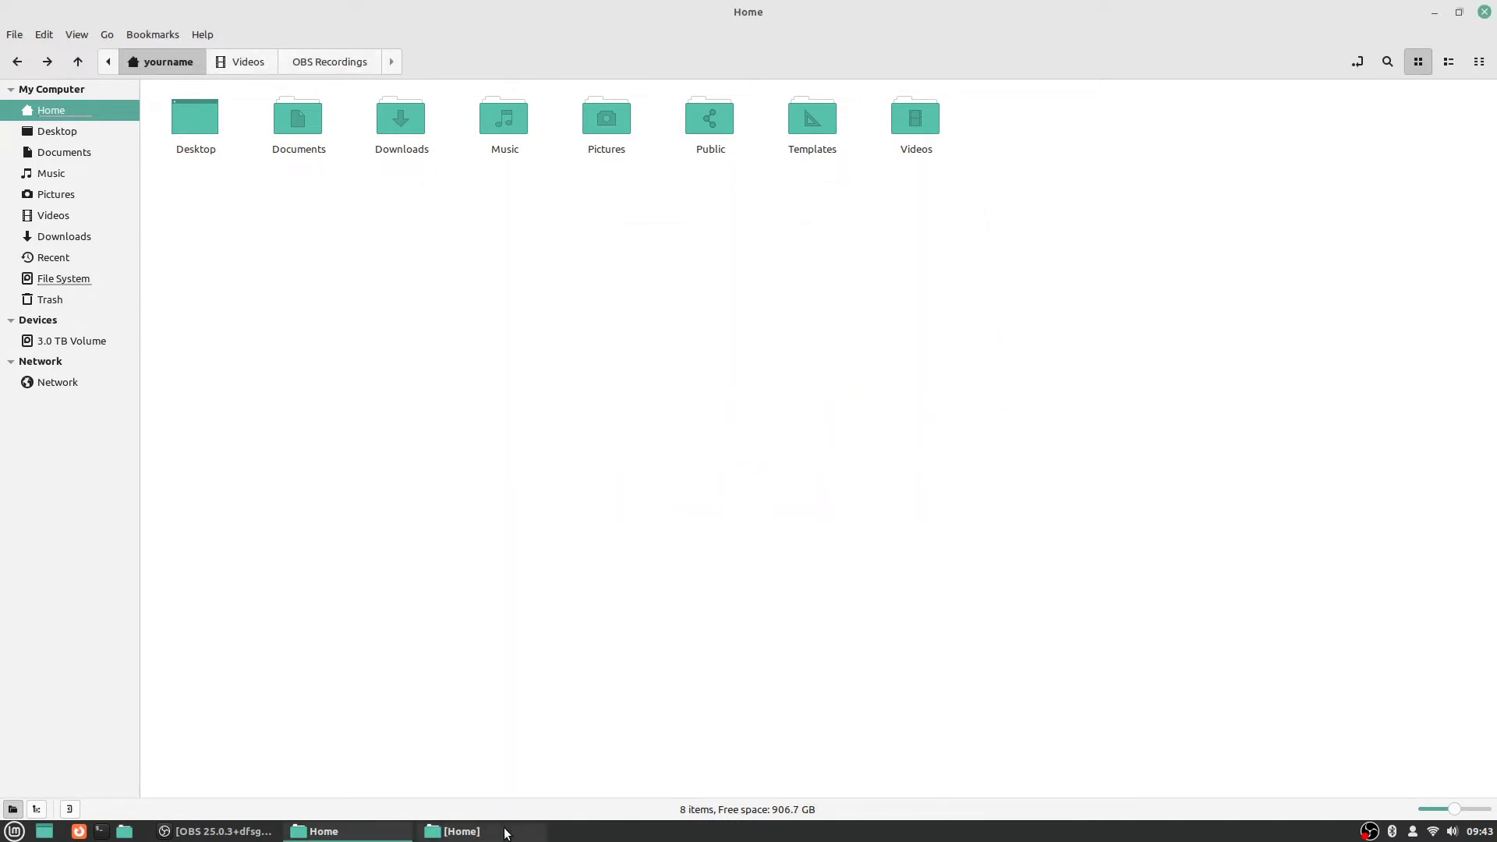
pyautogui.click(468, 833)
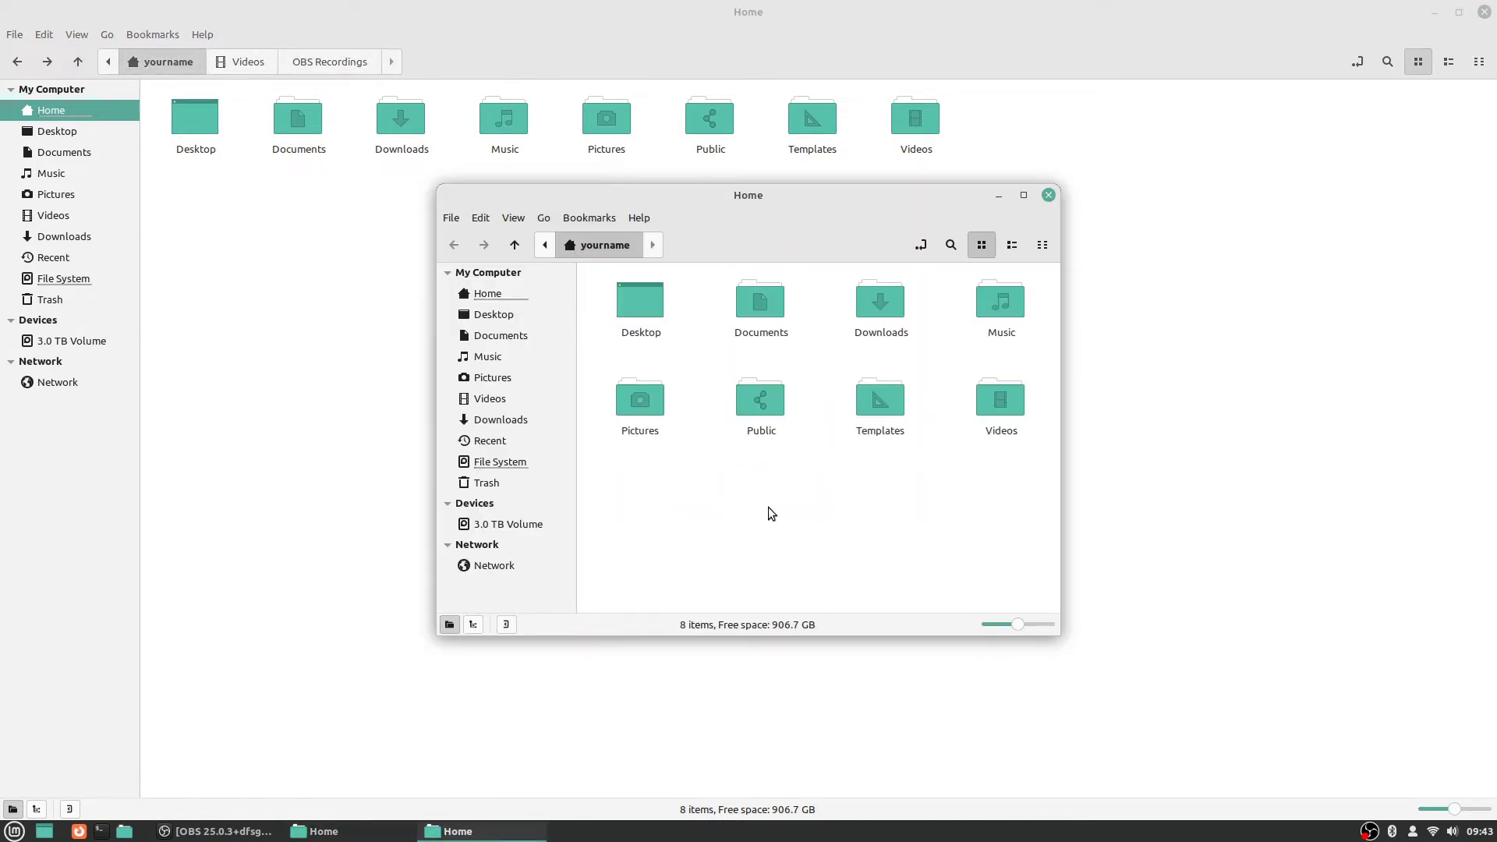
# - Maximise and restore the new Home window, enlarge it slightly, maximise it again, and close it
pyautogui.click(1025, 199)
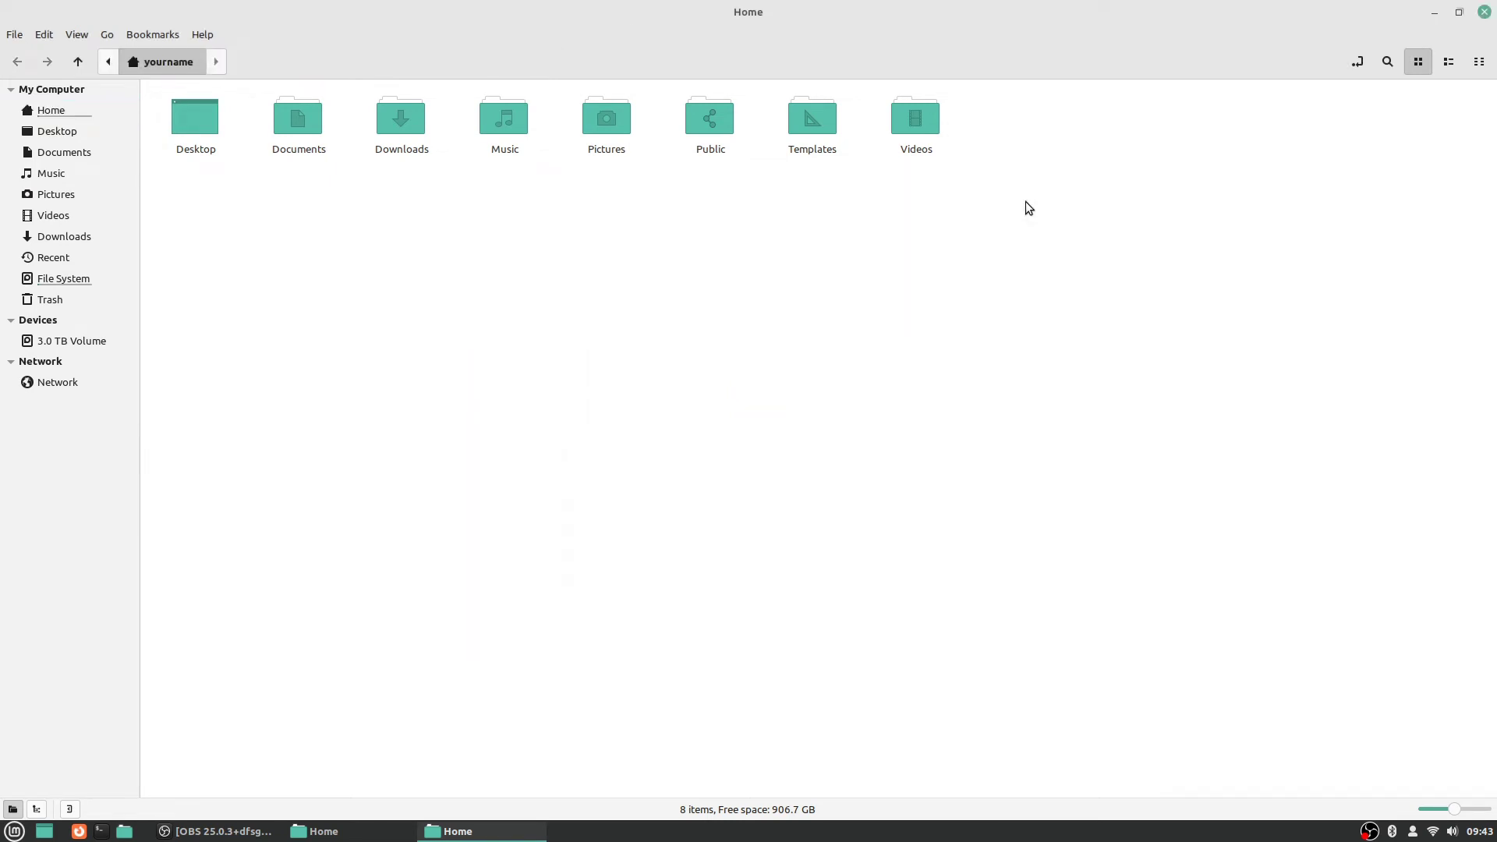
pyautogui.click(1459, 12)
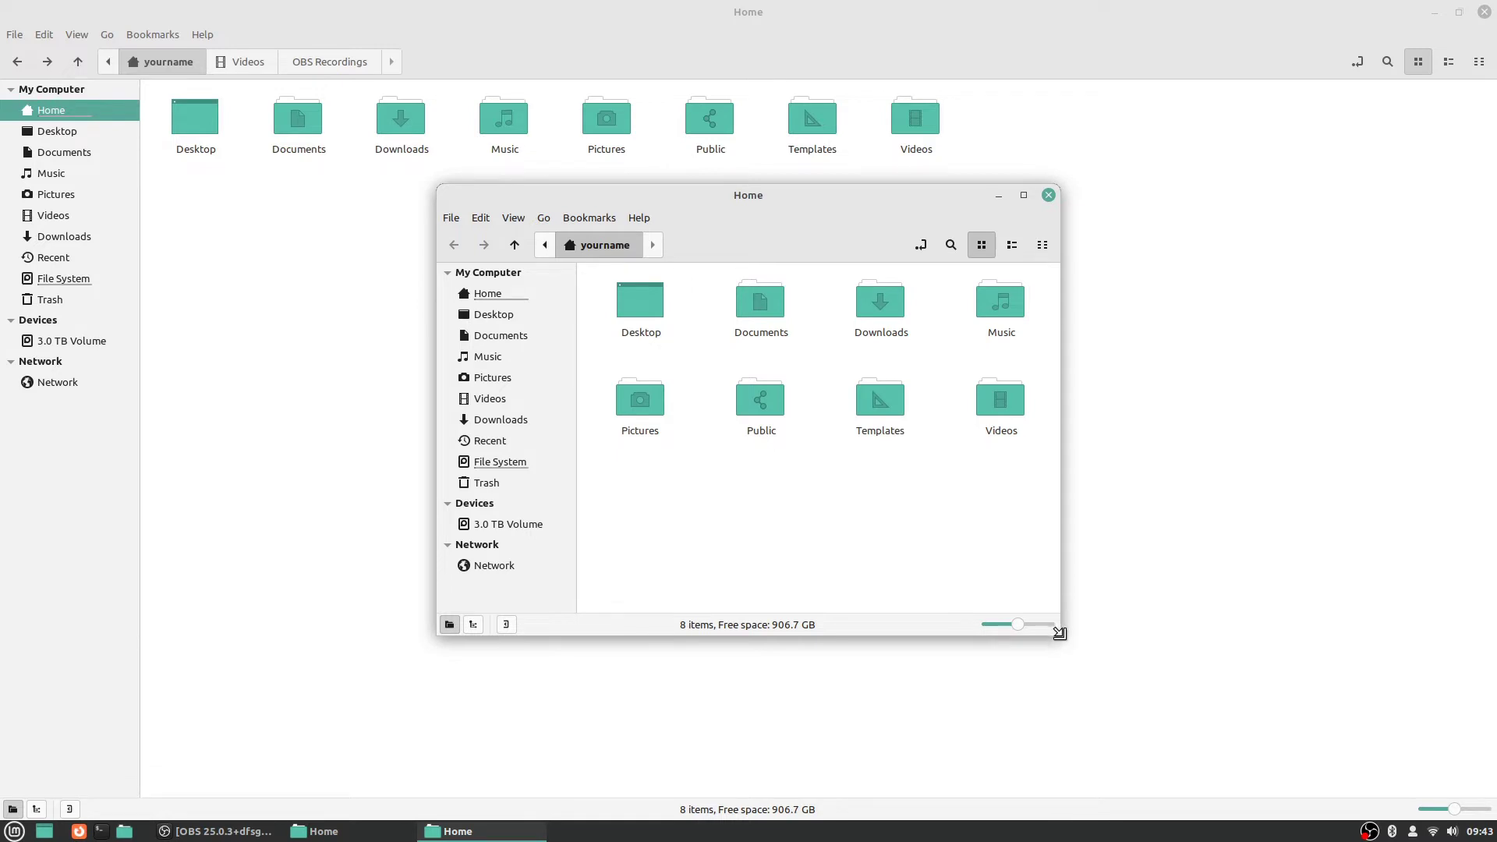
pyautogui.moveTo(1059, 630)
pyautogui.mouseDown()
pyautogui.moveTo(1137, 679)
pyautogui.moveTo(1199, 537)
pyautogui.moveTo(946, 516)
pyautogui.moveTo(920, 629)
pyautogui.moveTo(1193, 709)
pyautogui.moveTo(1065, 607)
pyautogui.moveTo(1082, 624)
pyautogui.mouseUp()
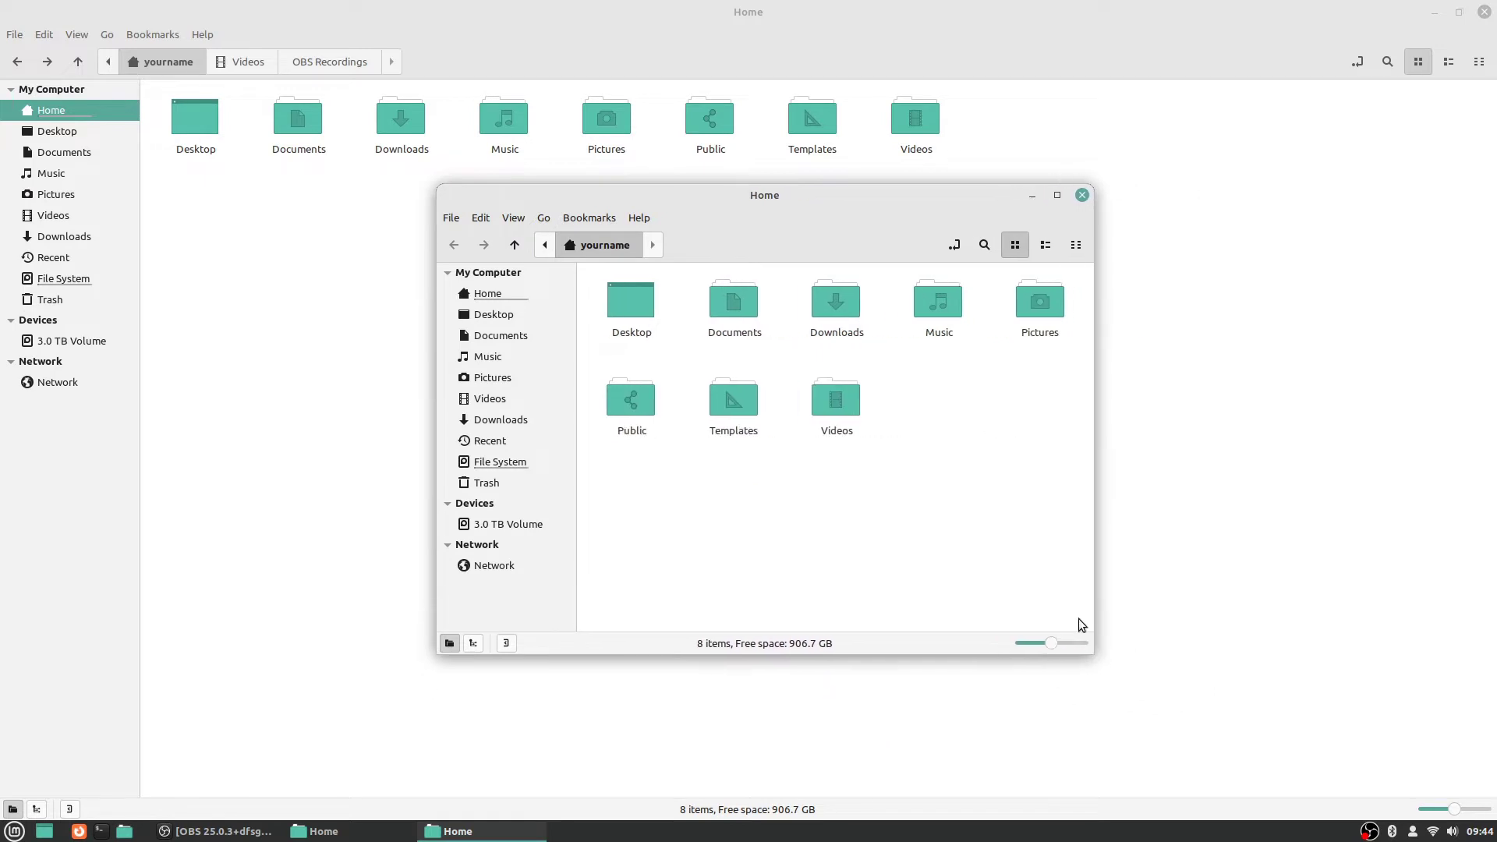
pyautogui.click(1058, 198)
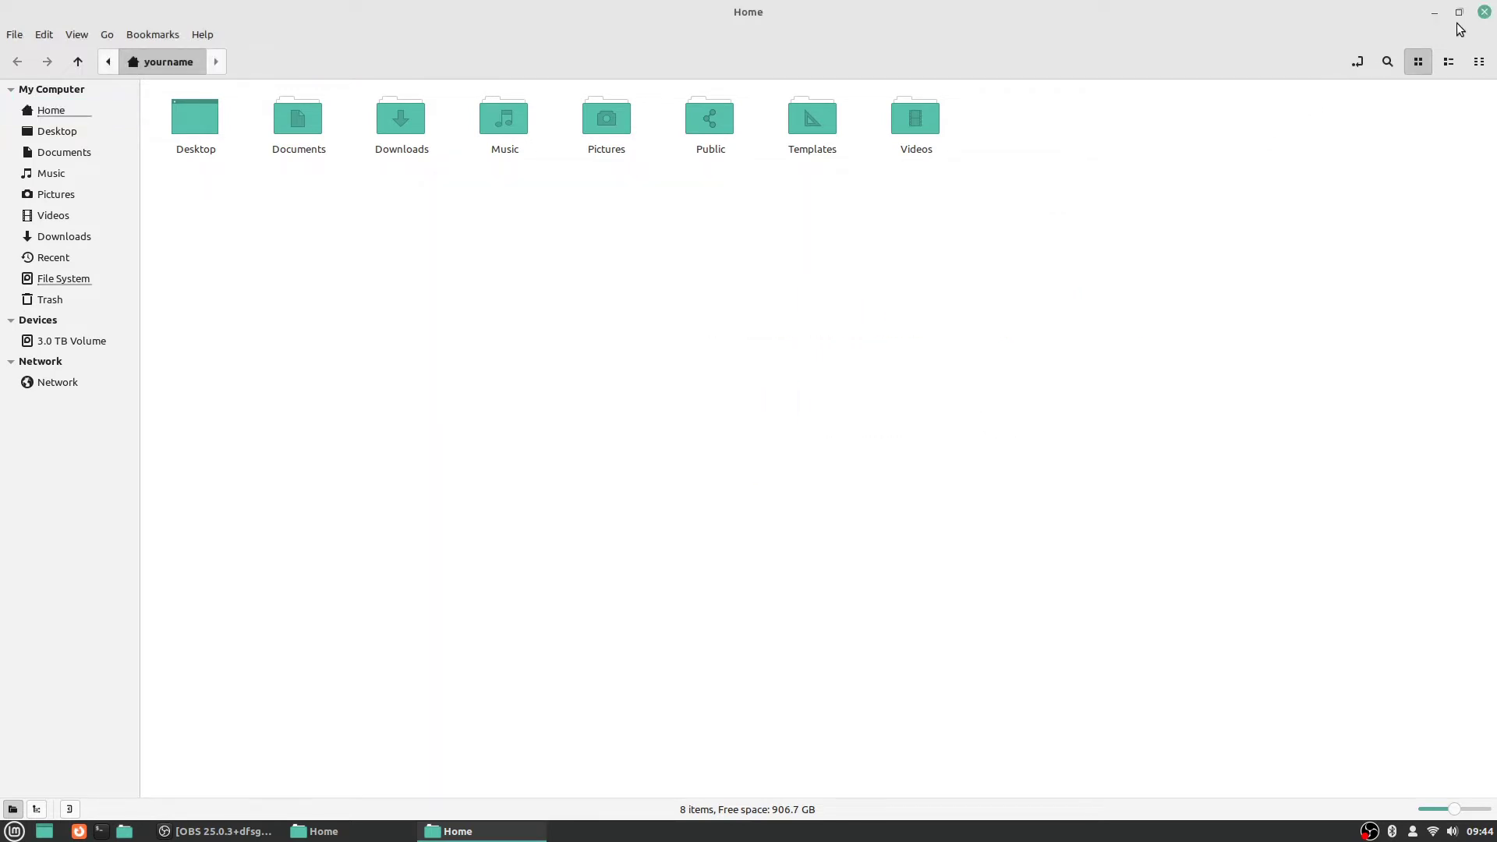
pyautogui.click(1485, 13)
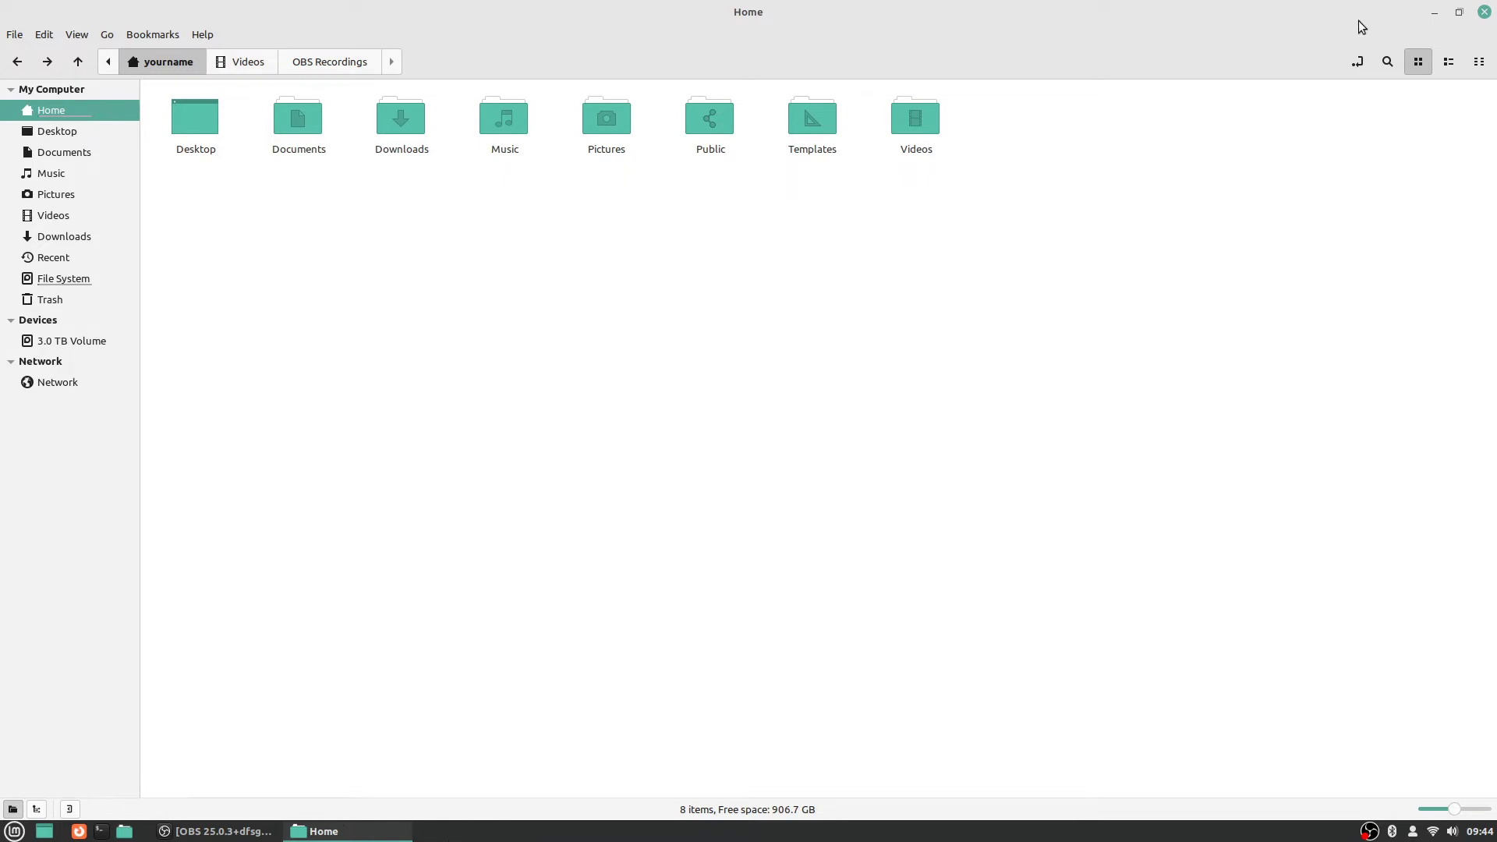
# - Examine the basic properties of the open Home folder and close the properties dialog
pyautogui.click(16, 36)
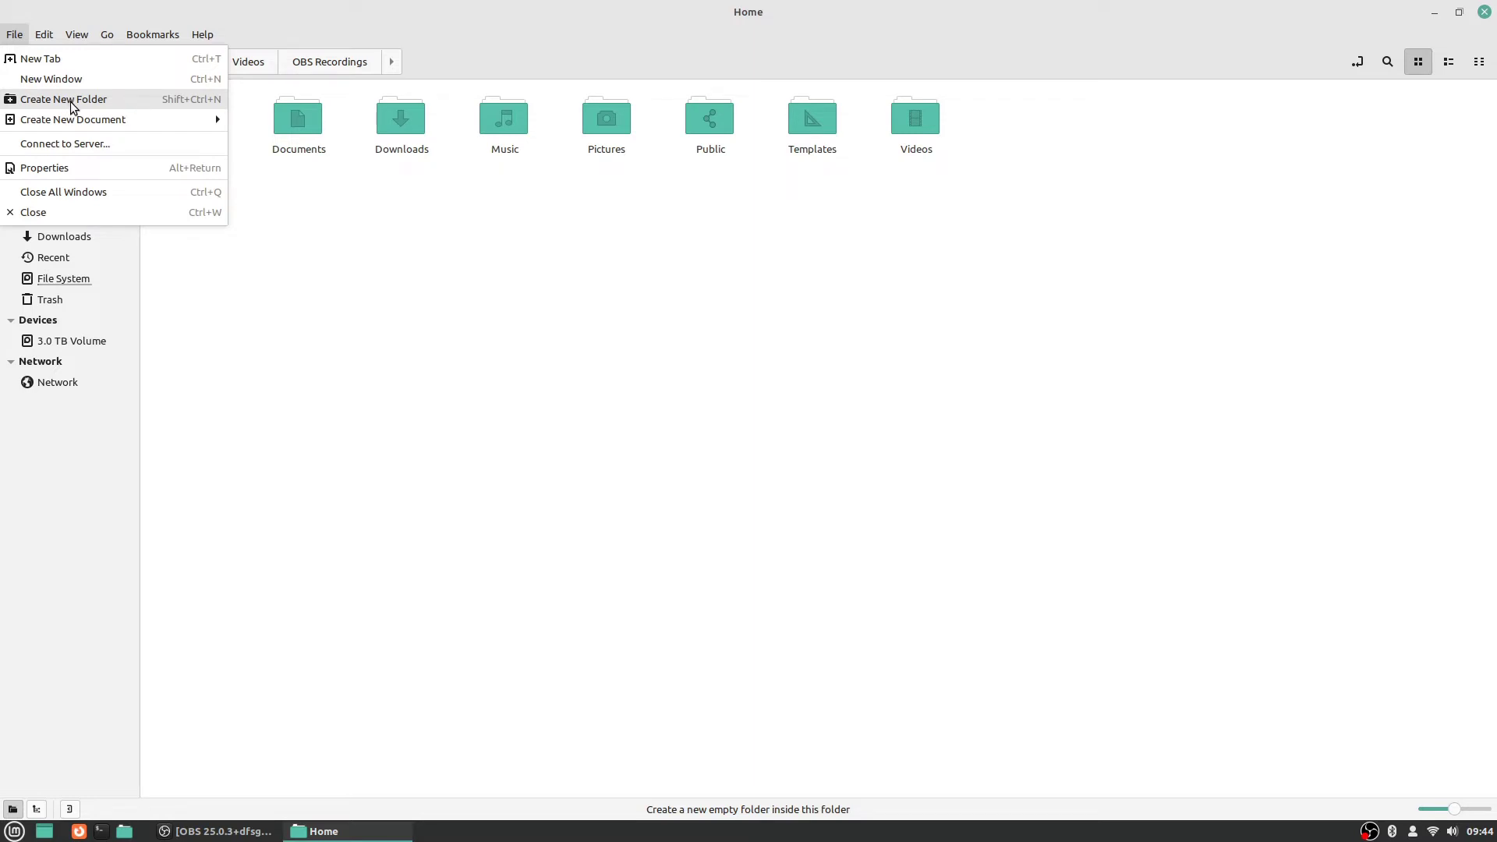
pyautogui.moveTo(110, 121)
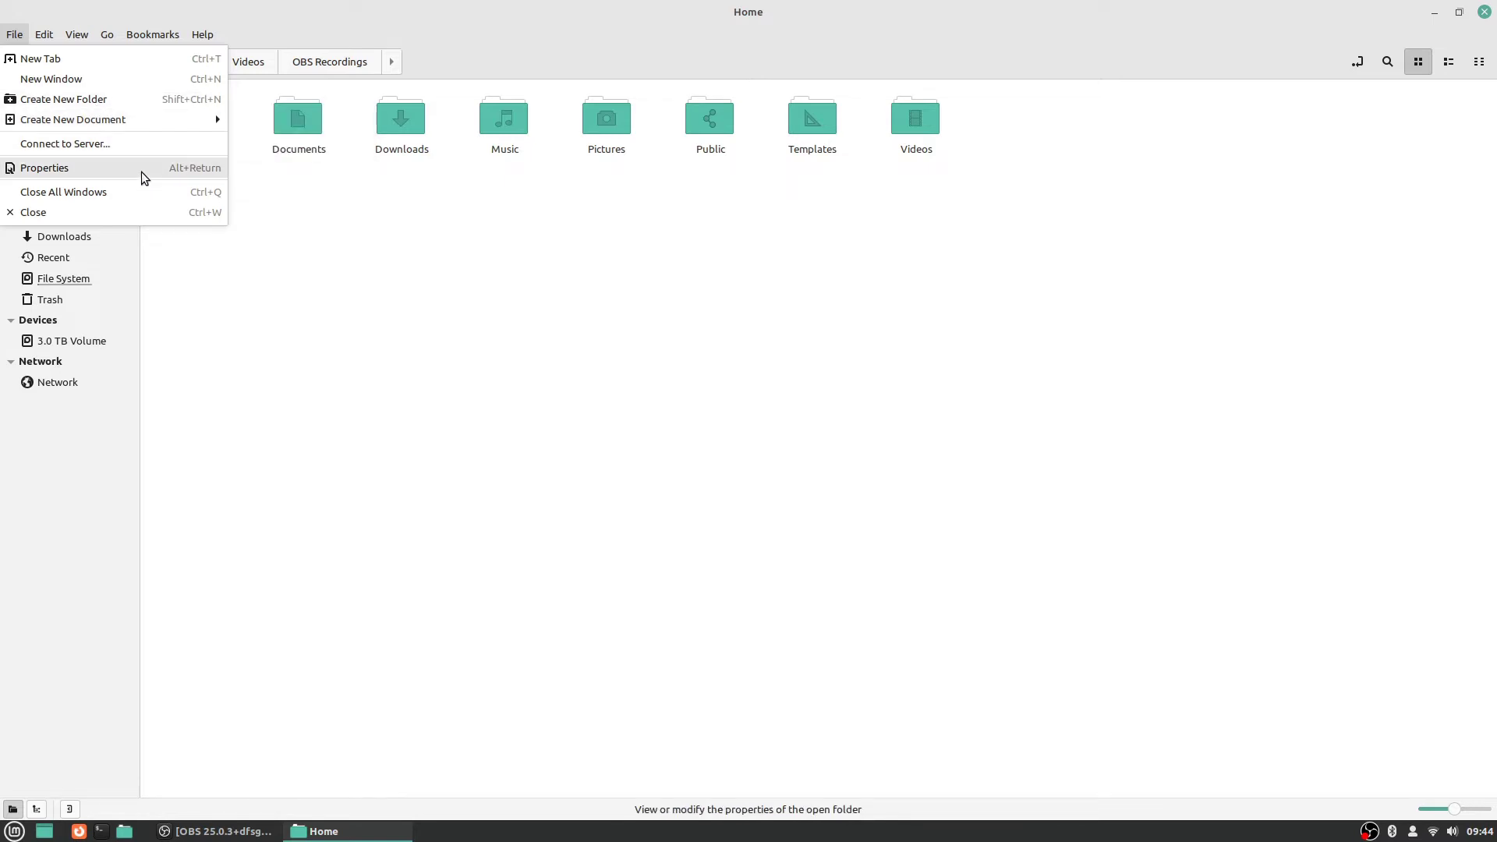
pyautogui.click(117, 173)
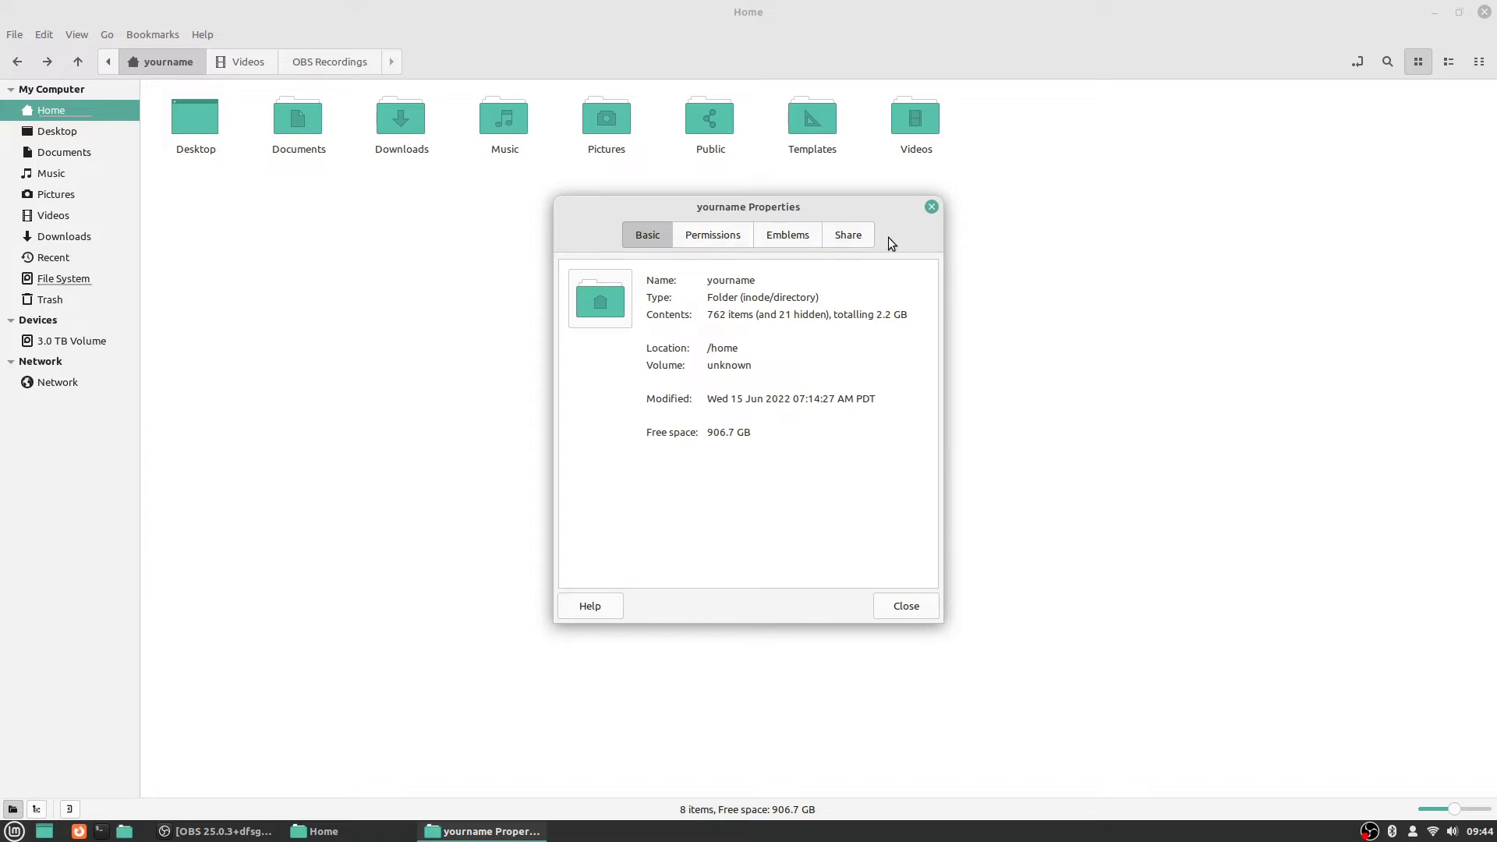
pyautogui.click(931, 207)
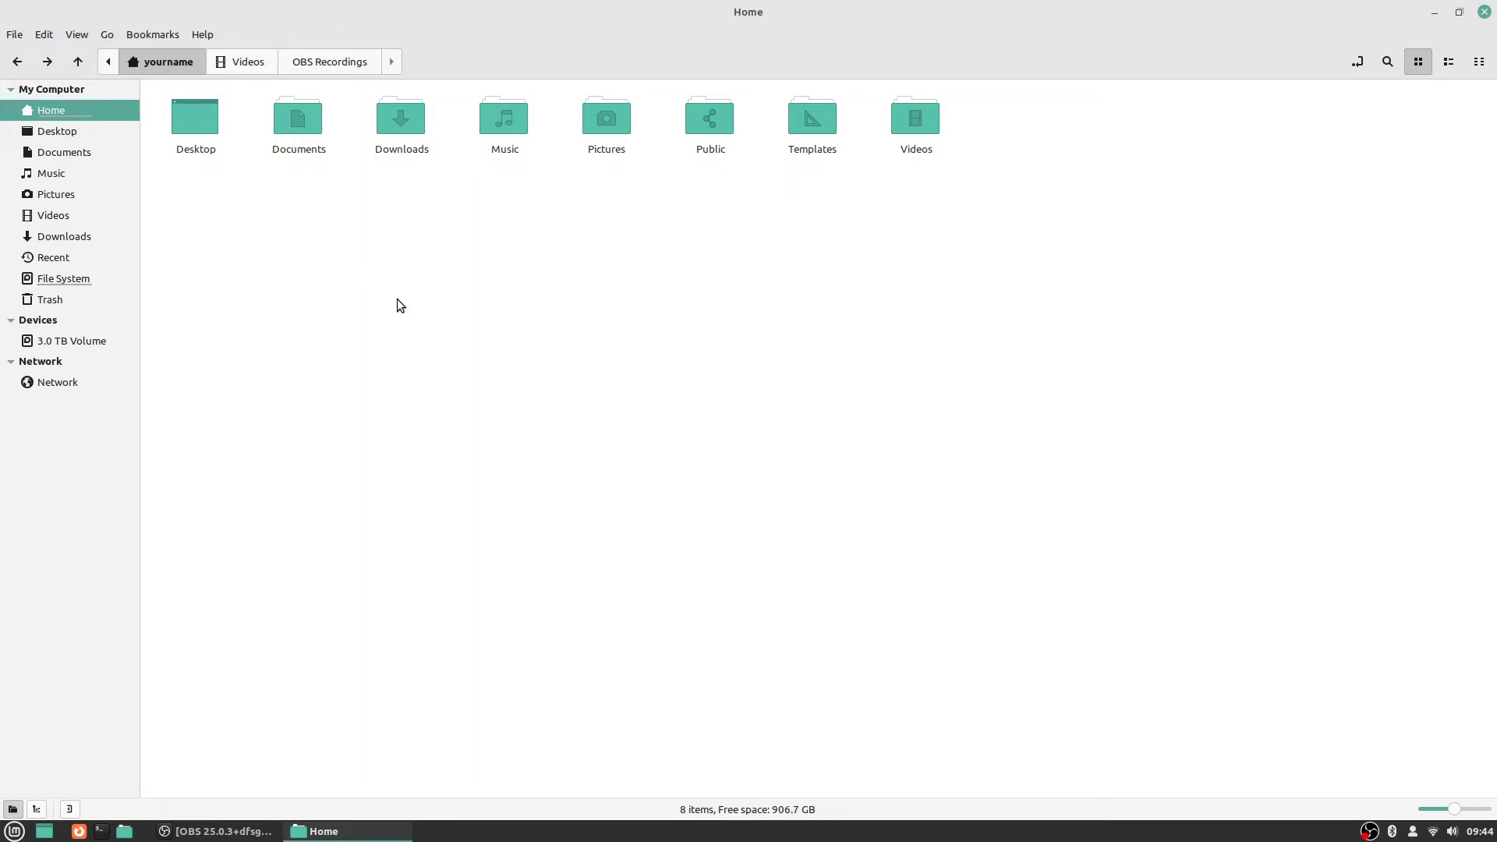
# - Arrange the Home folder's items in reversed order, and switch the reversed order off again
pyautogui.rightClick(421, 340)
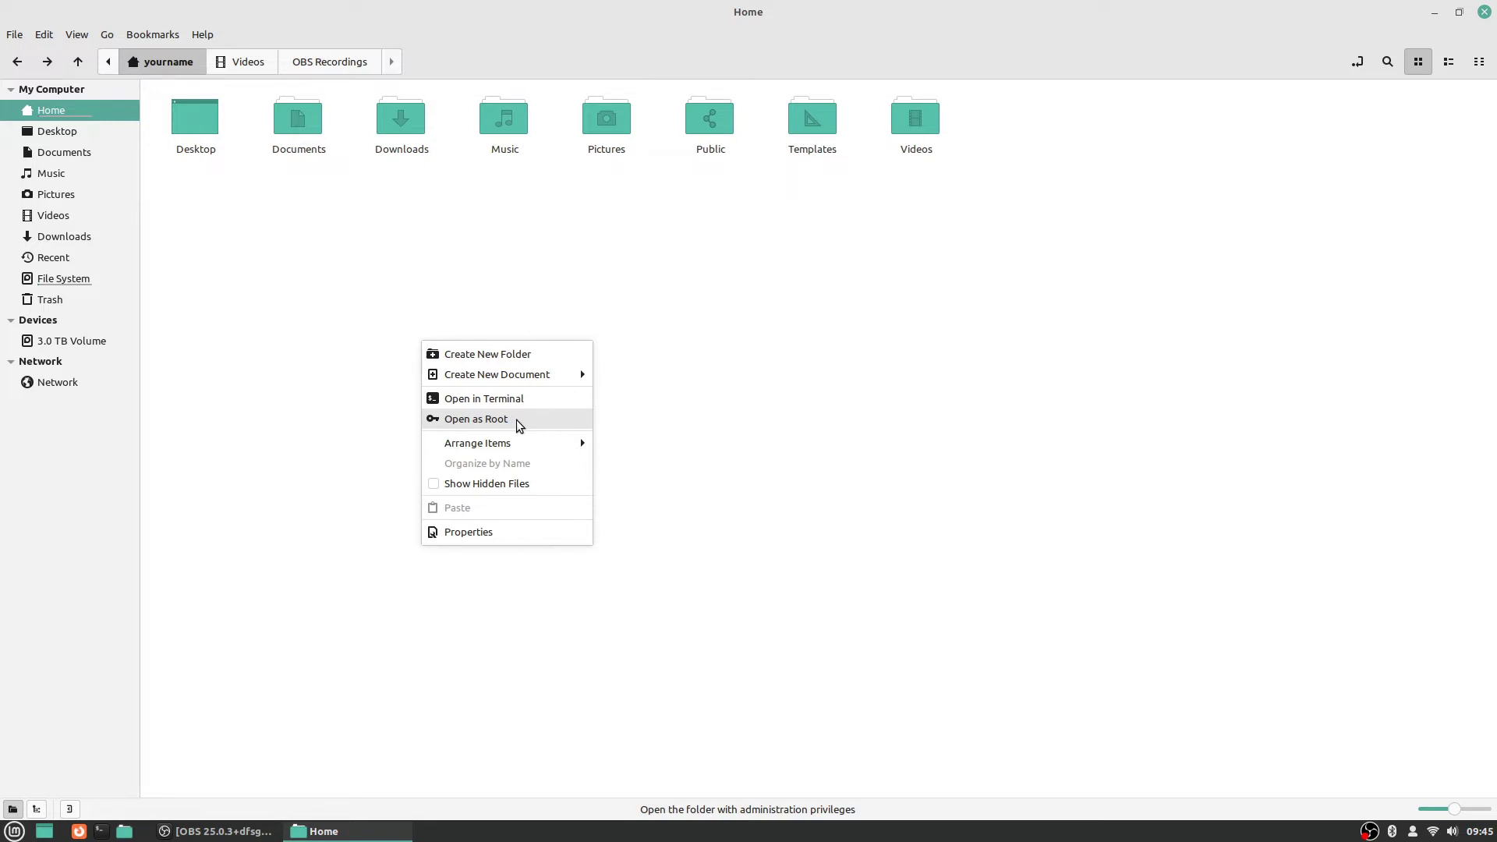
pyautogui.moveTo(561, 446)
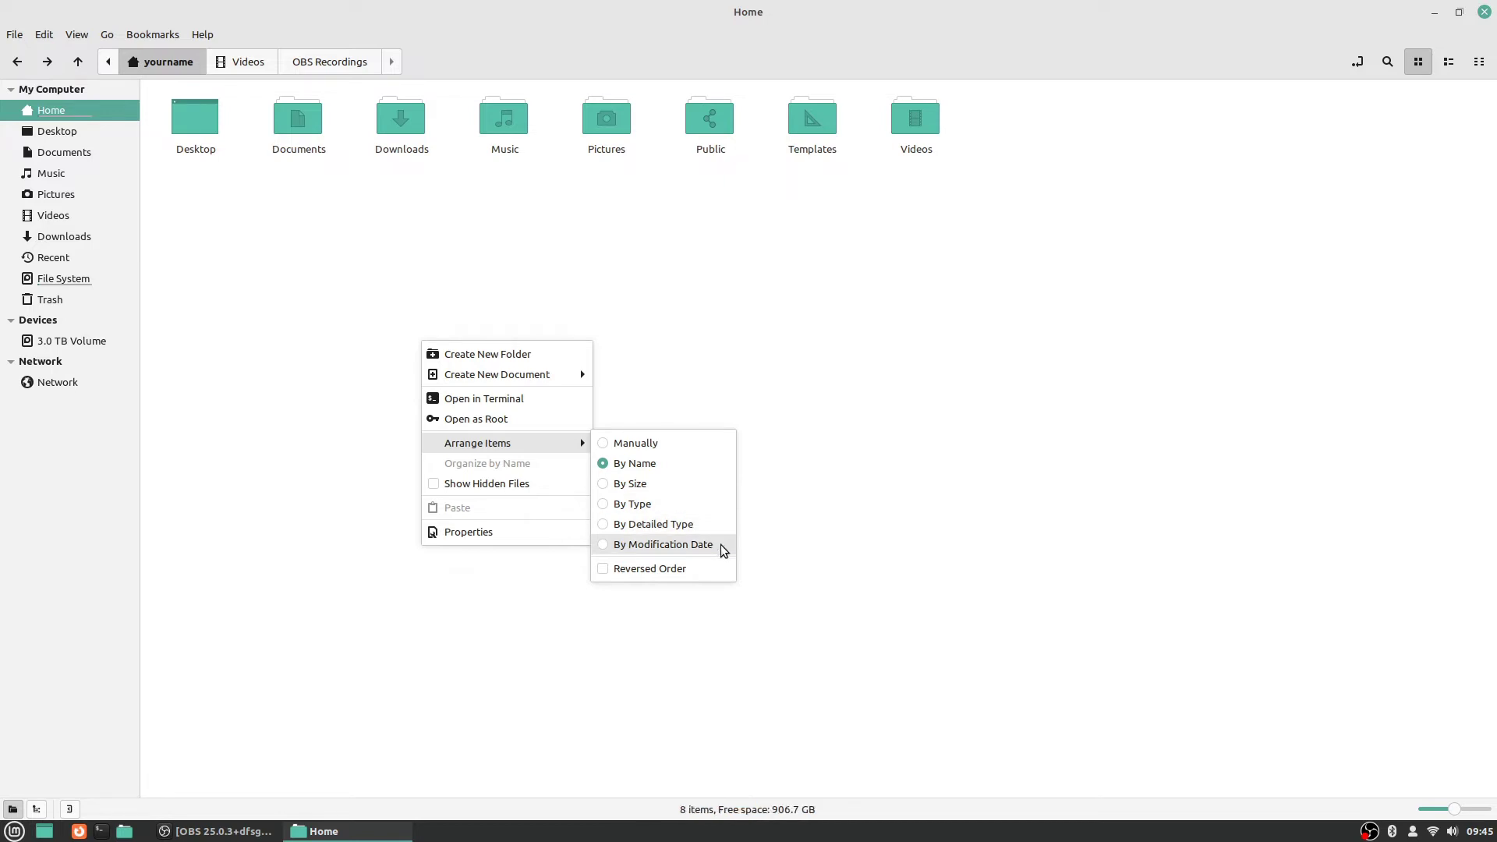
pyautogui.click(603, 574)
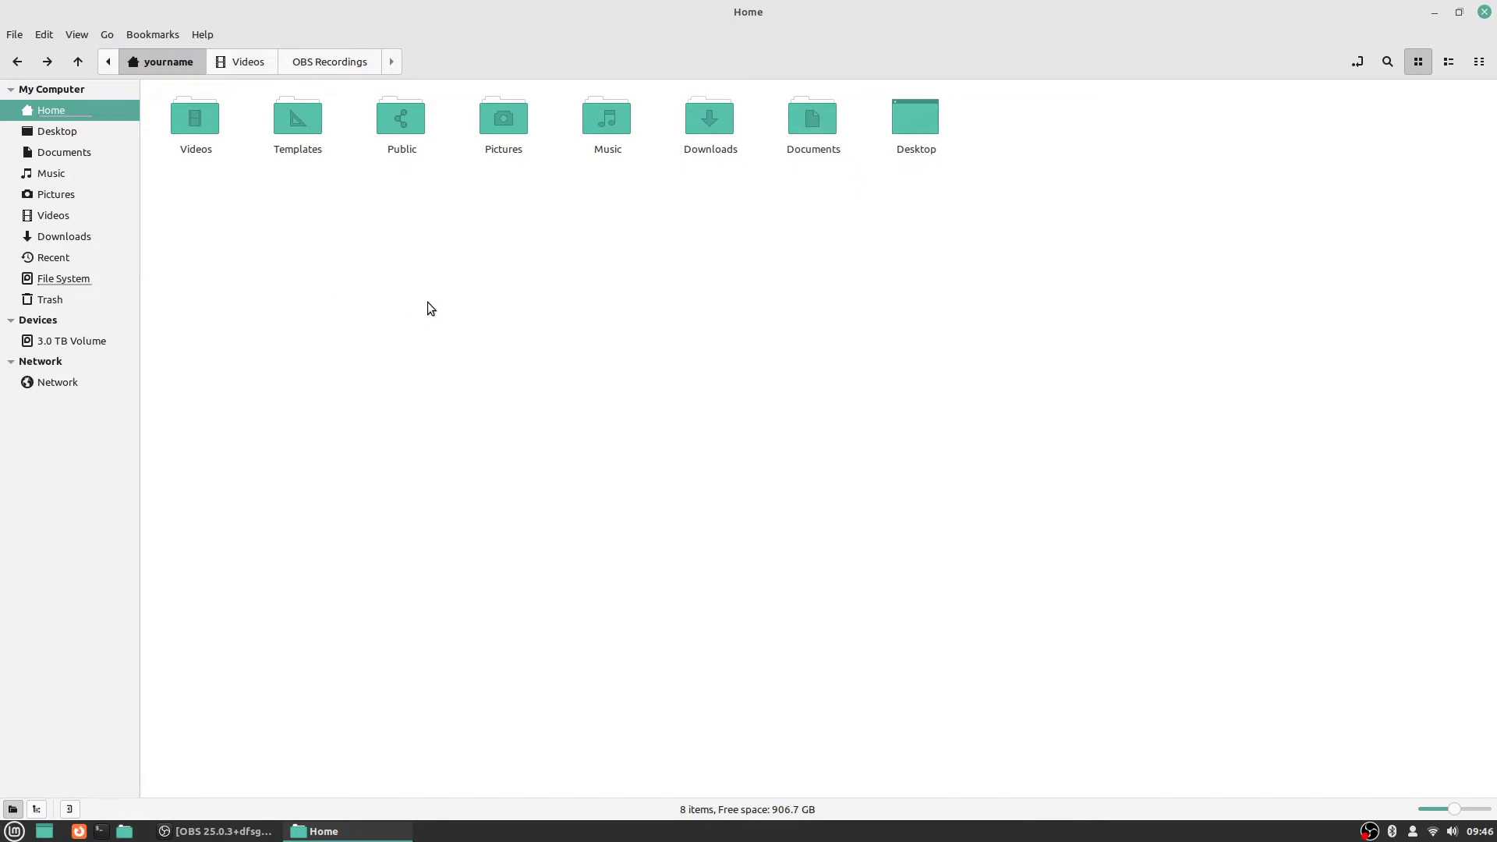
pyautogui.rightClick(274, 284)
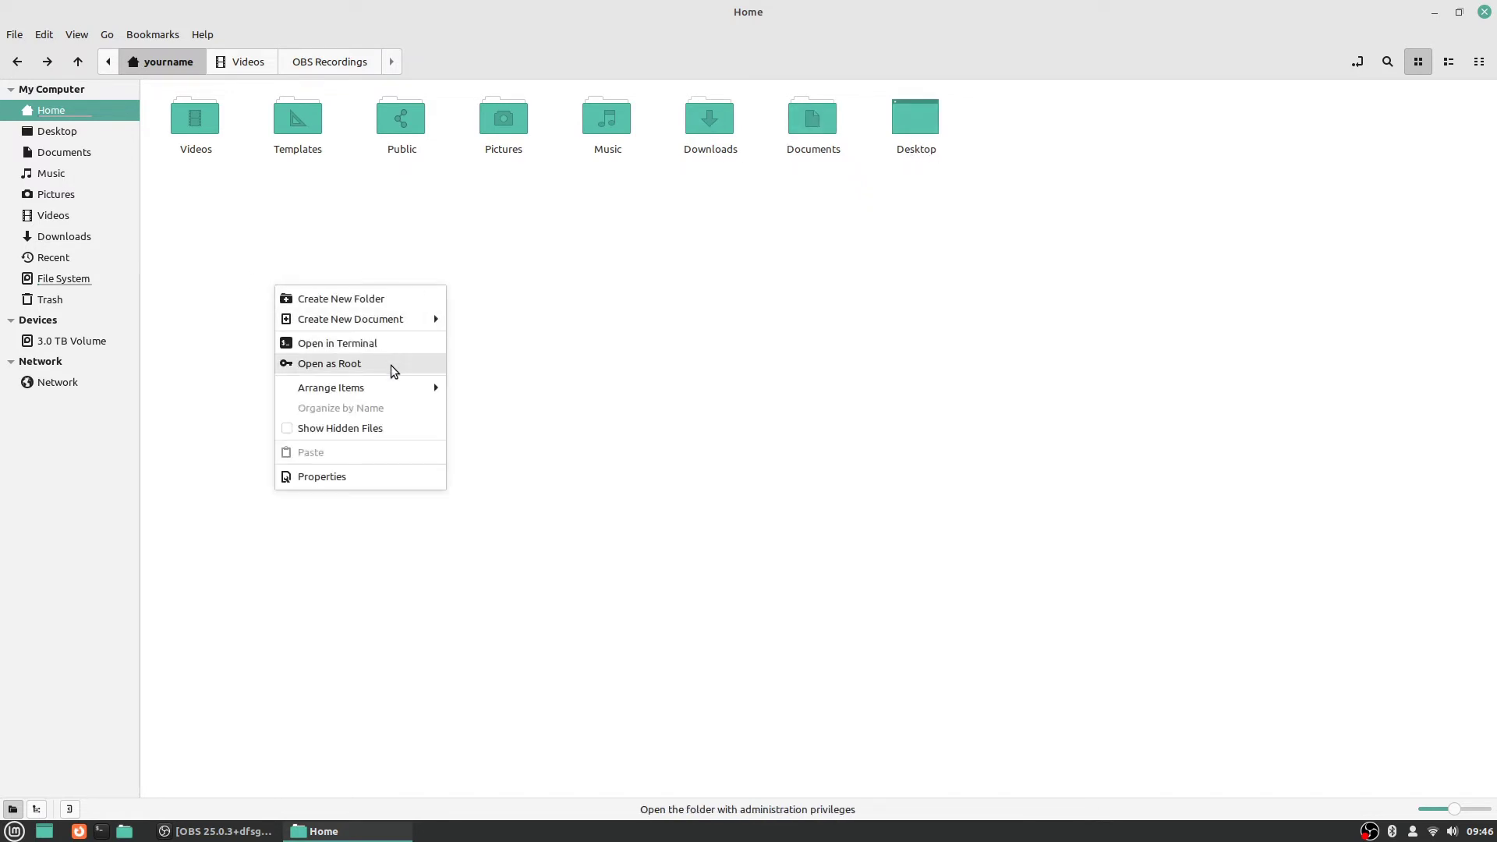
pyautogui.moveTo(402, 392)
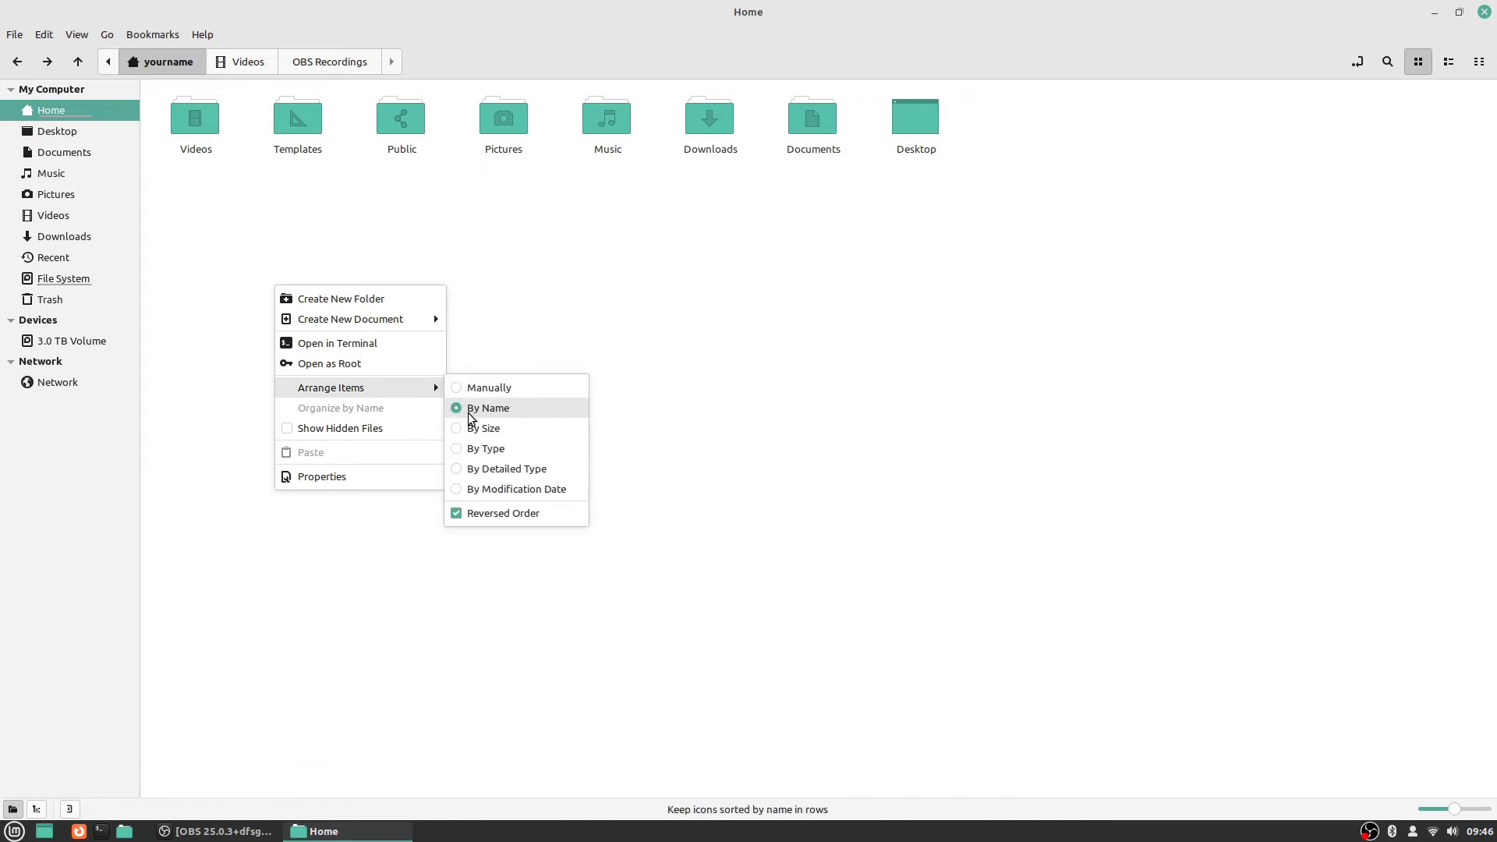
pyautogui.click(502, 516)
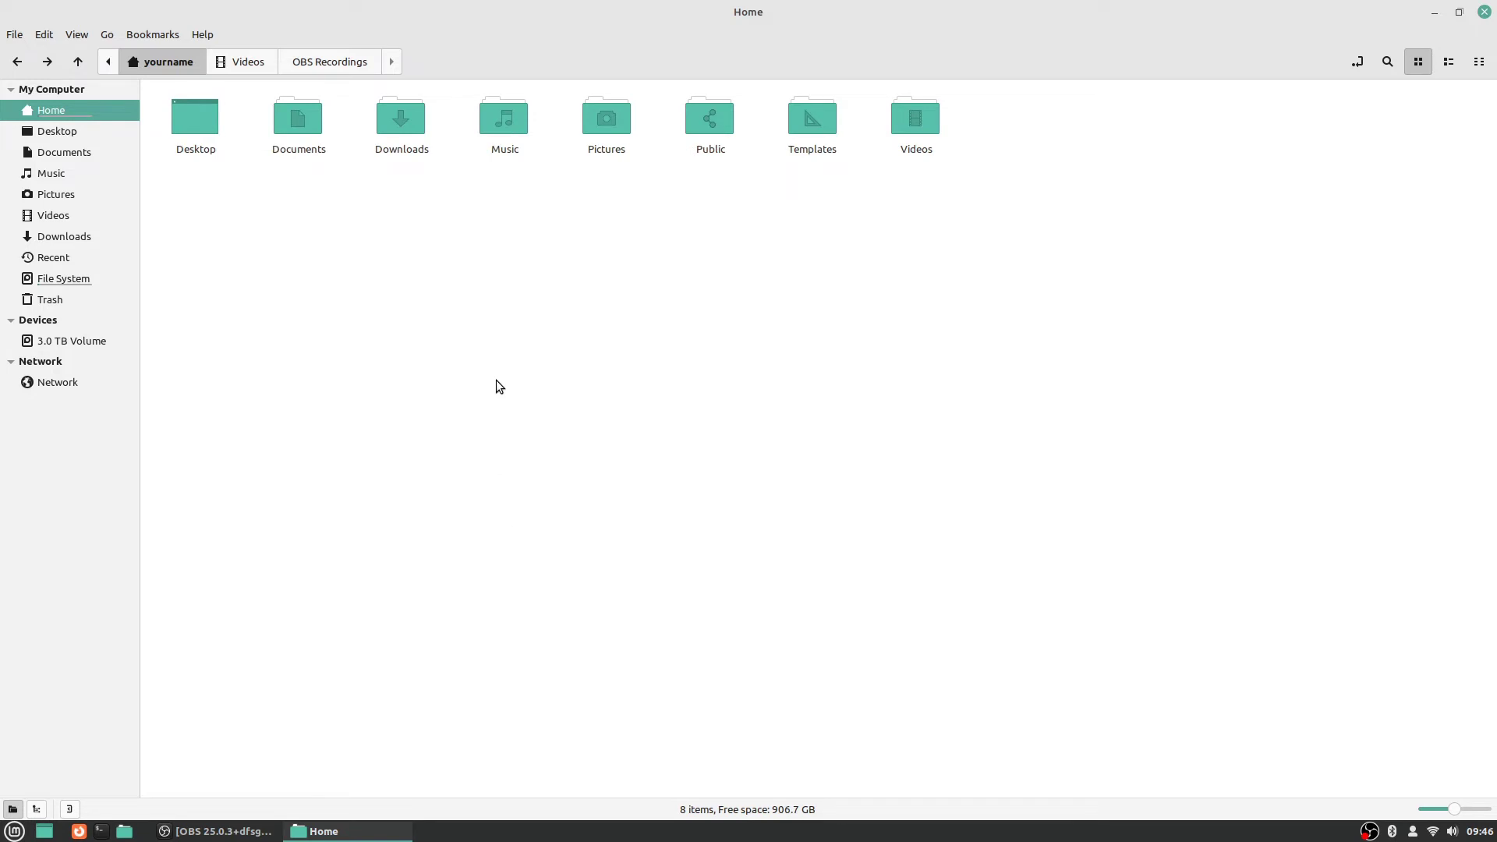
pyautogui.rightClick(330, 328)
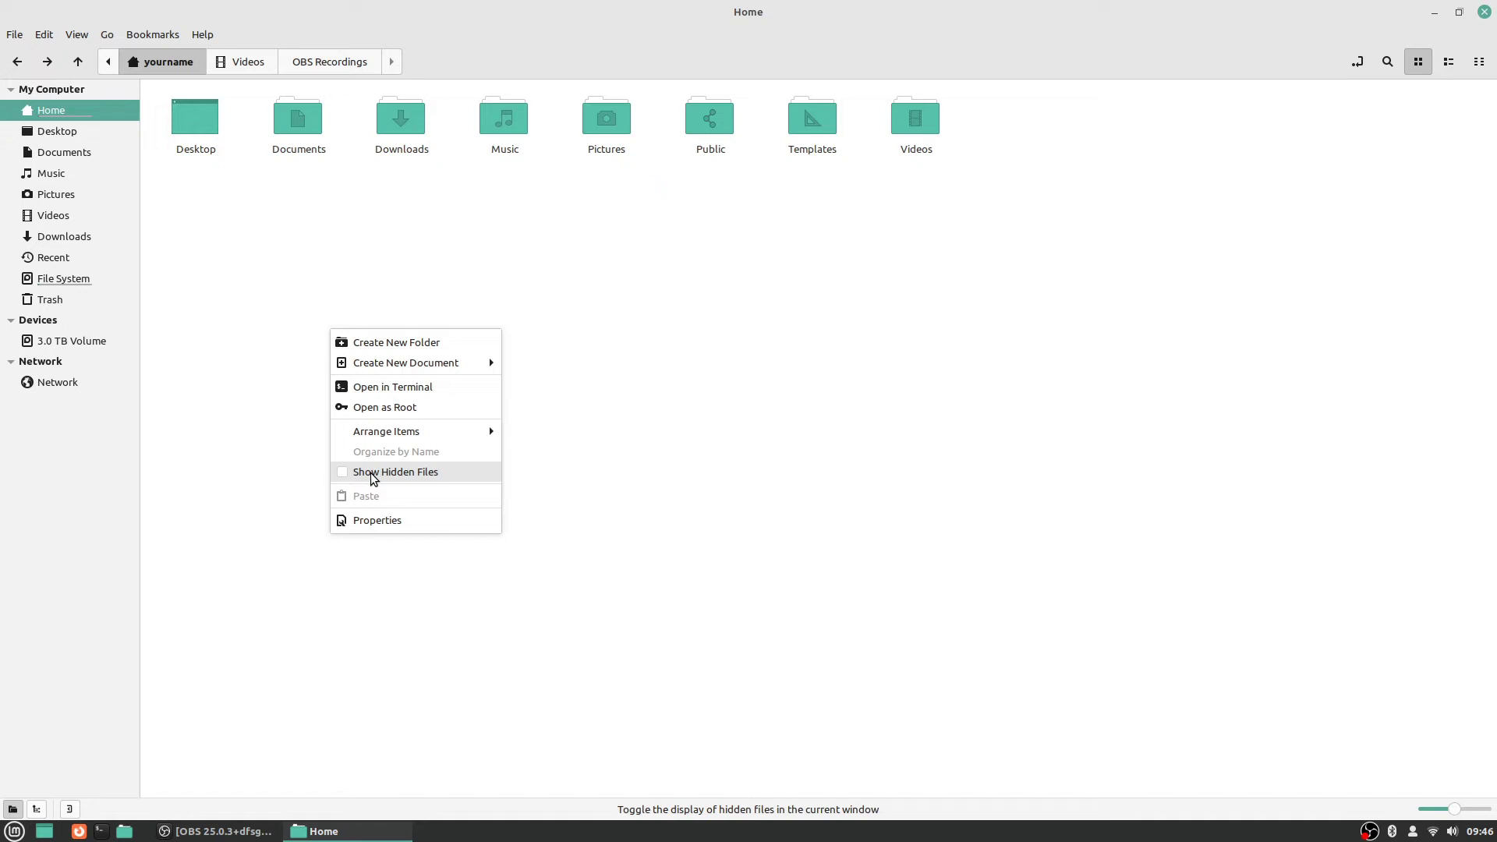
pyautogui.click(580, 448)
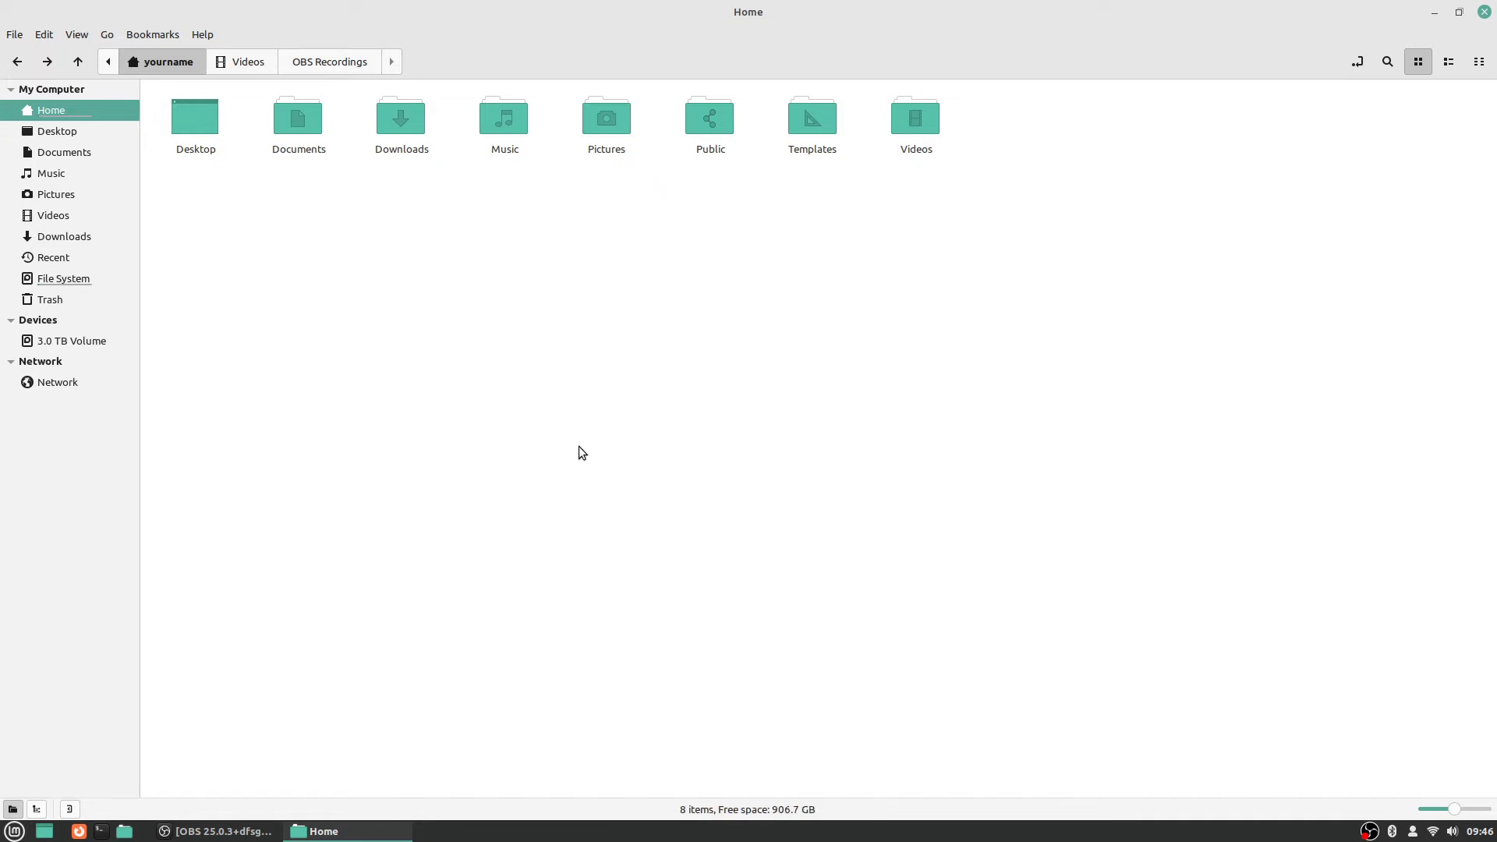
pyautogui.click(75, 35)
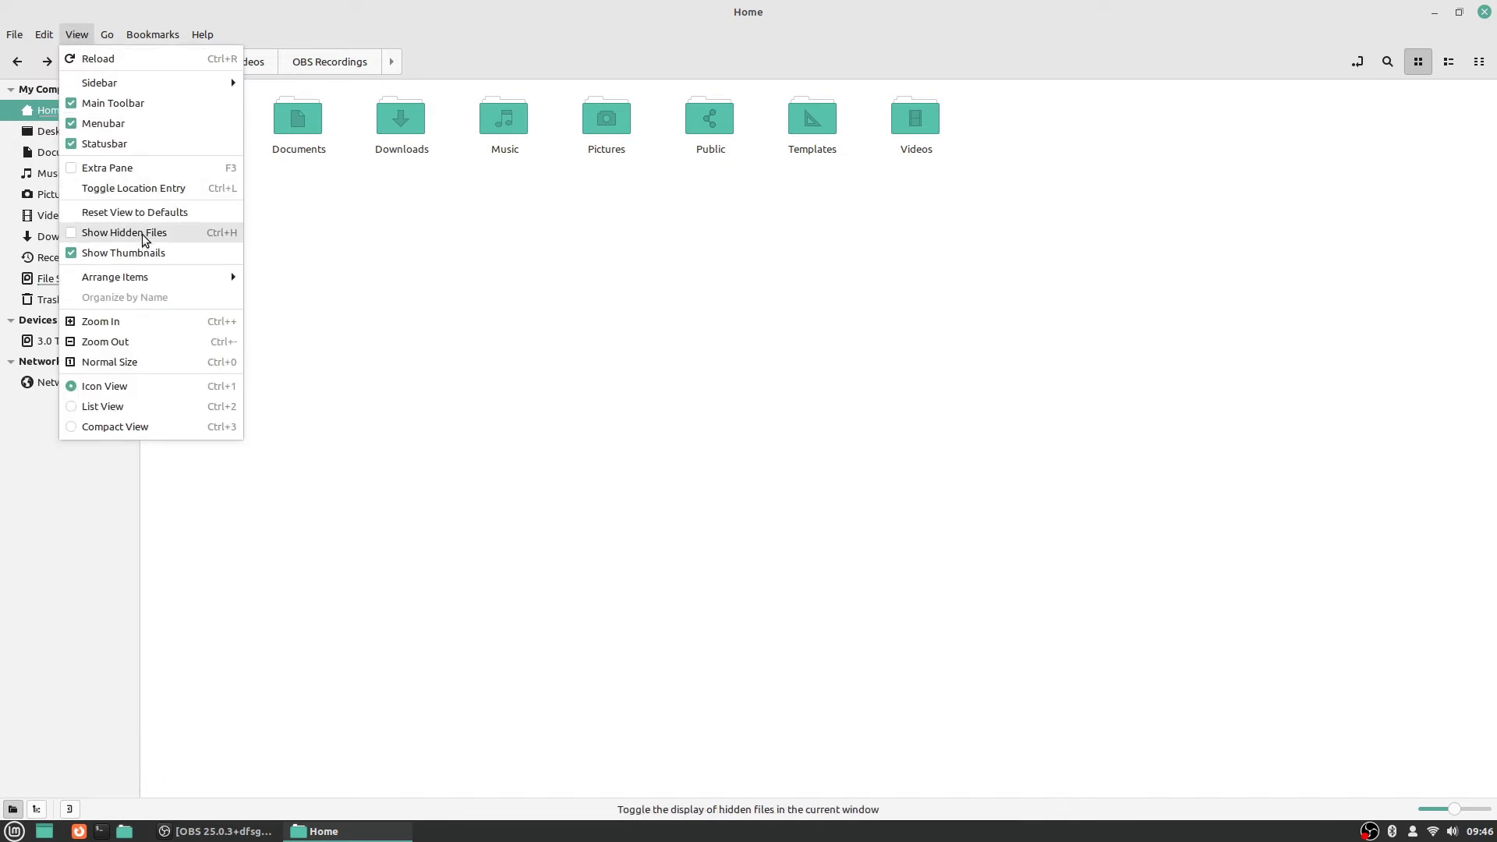
pyautogui.click(437, 262)
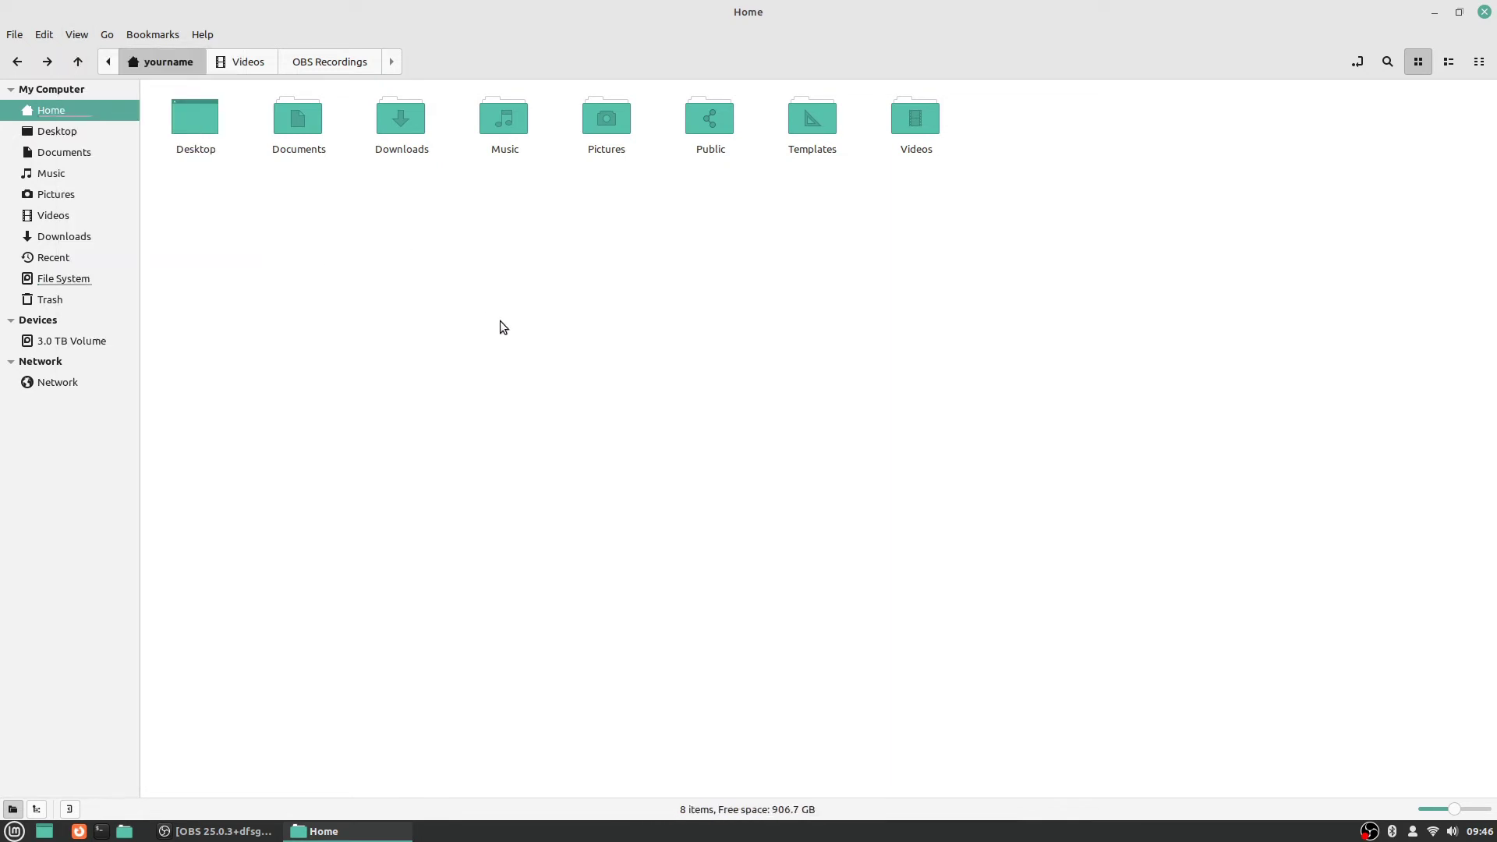
# - View the folders at the root of the File System and go back to the Home folder
pyautogui.click(47, 280)
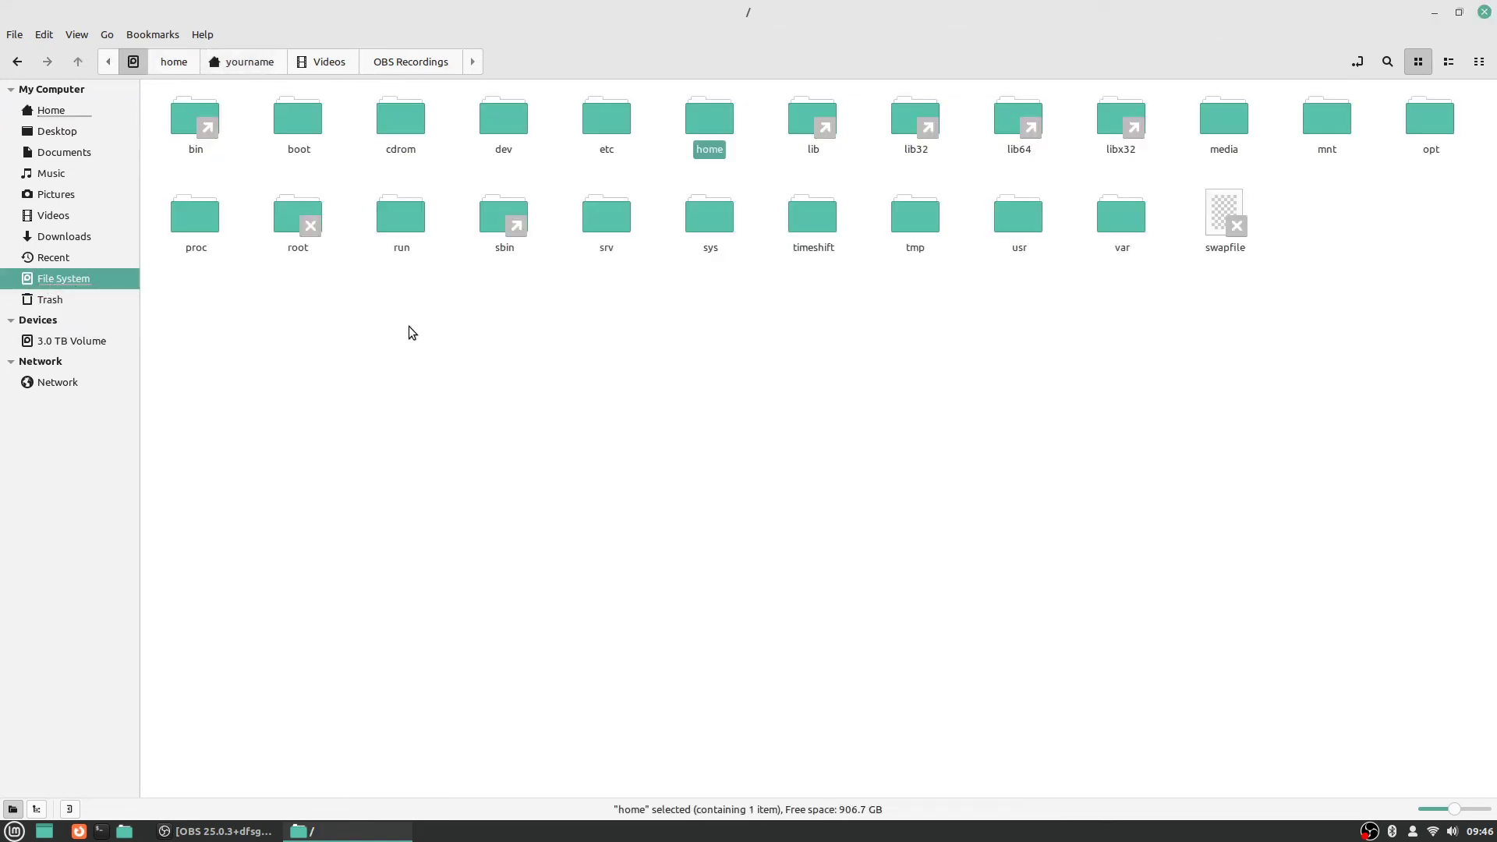
pyautogui.click(467, 326)
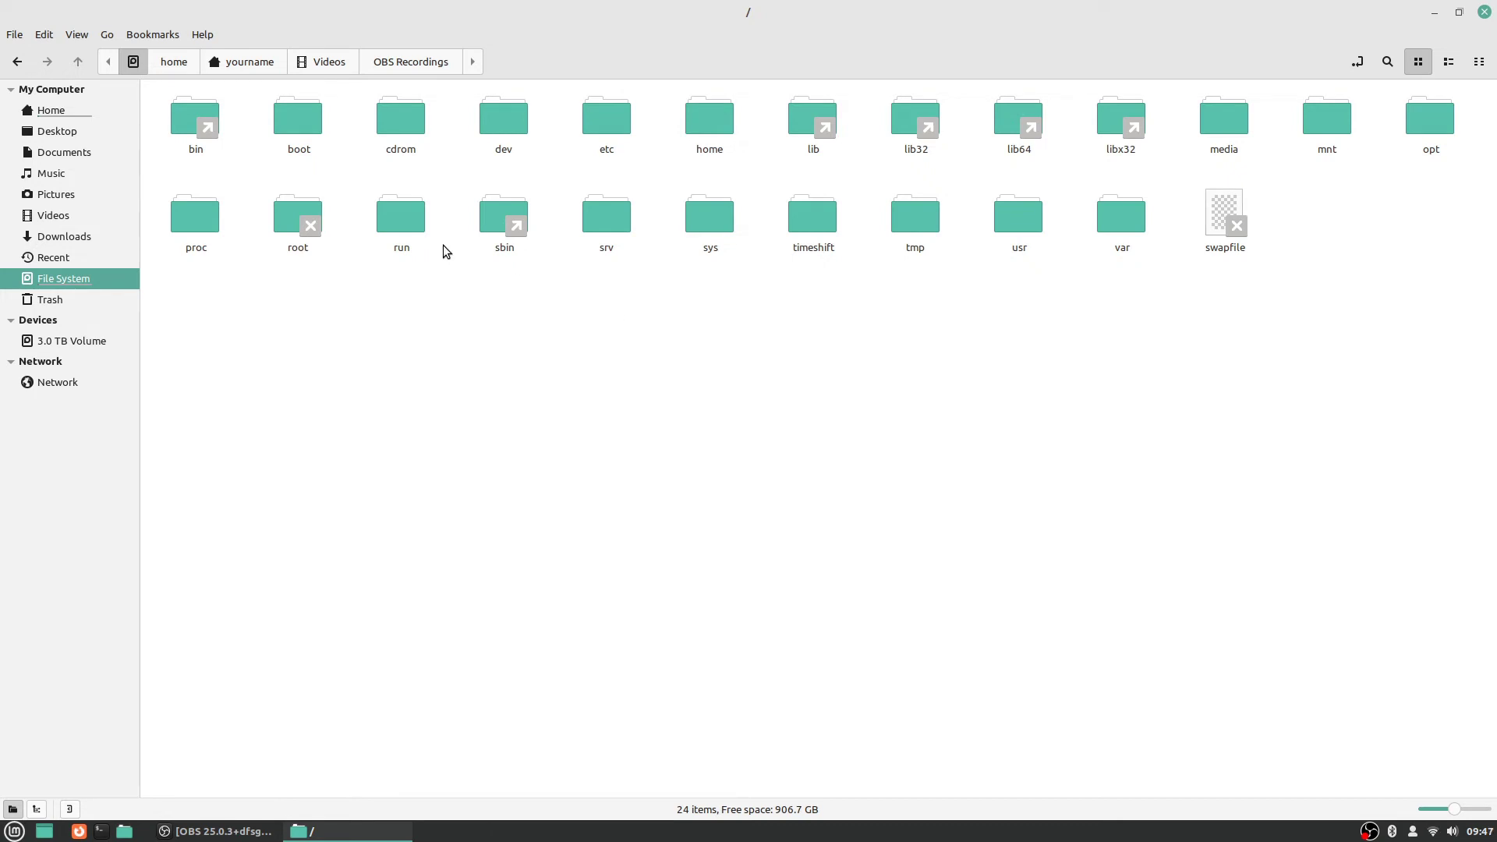
pyautogui.click(62, 112)
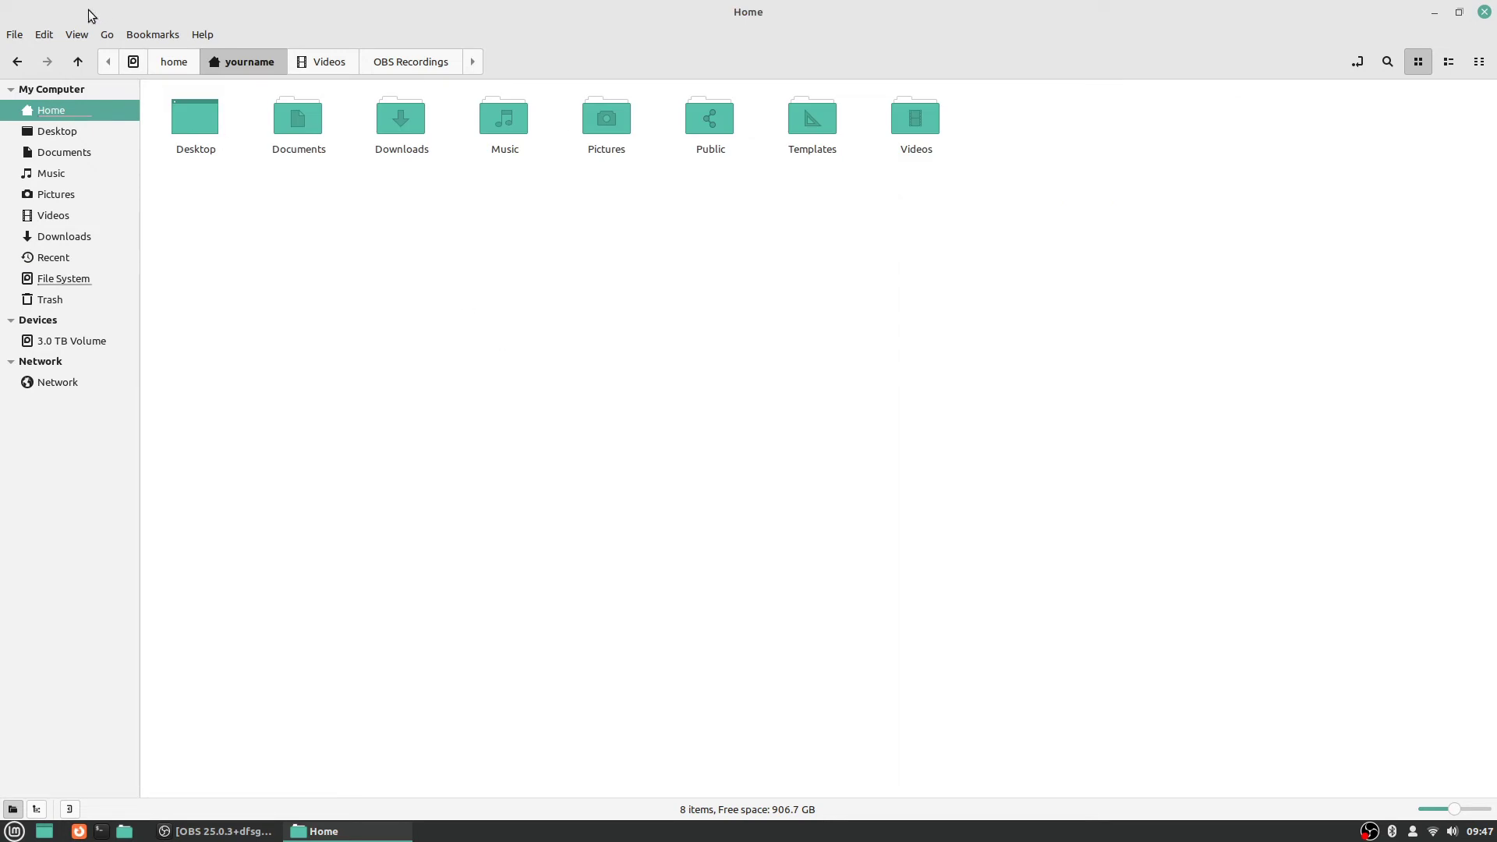
pyautogui.click(36, 39)
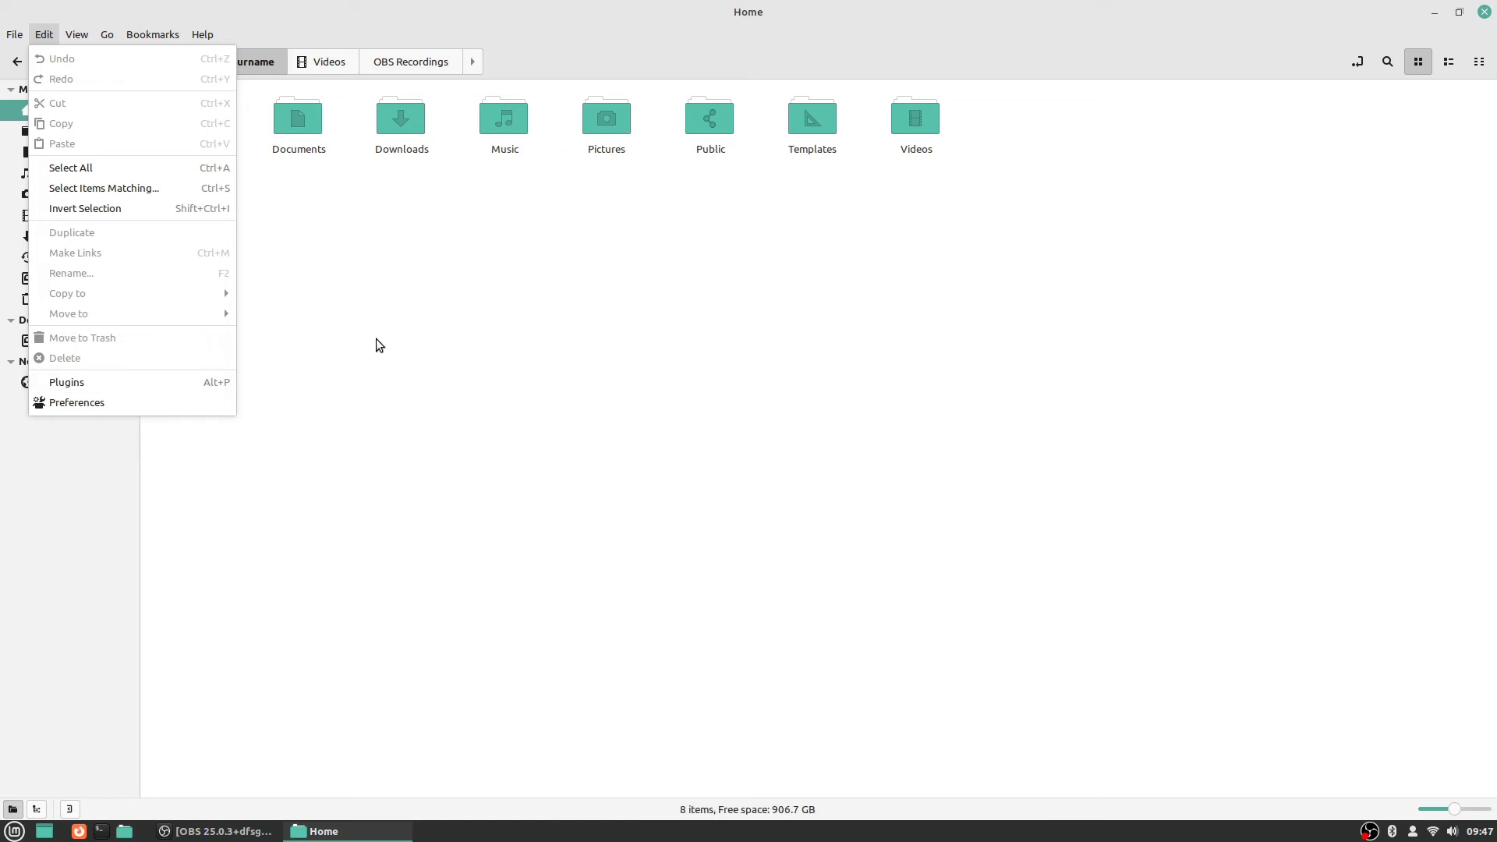
pyautogui.press('Escape')
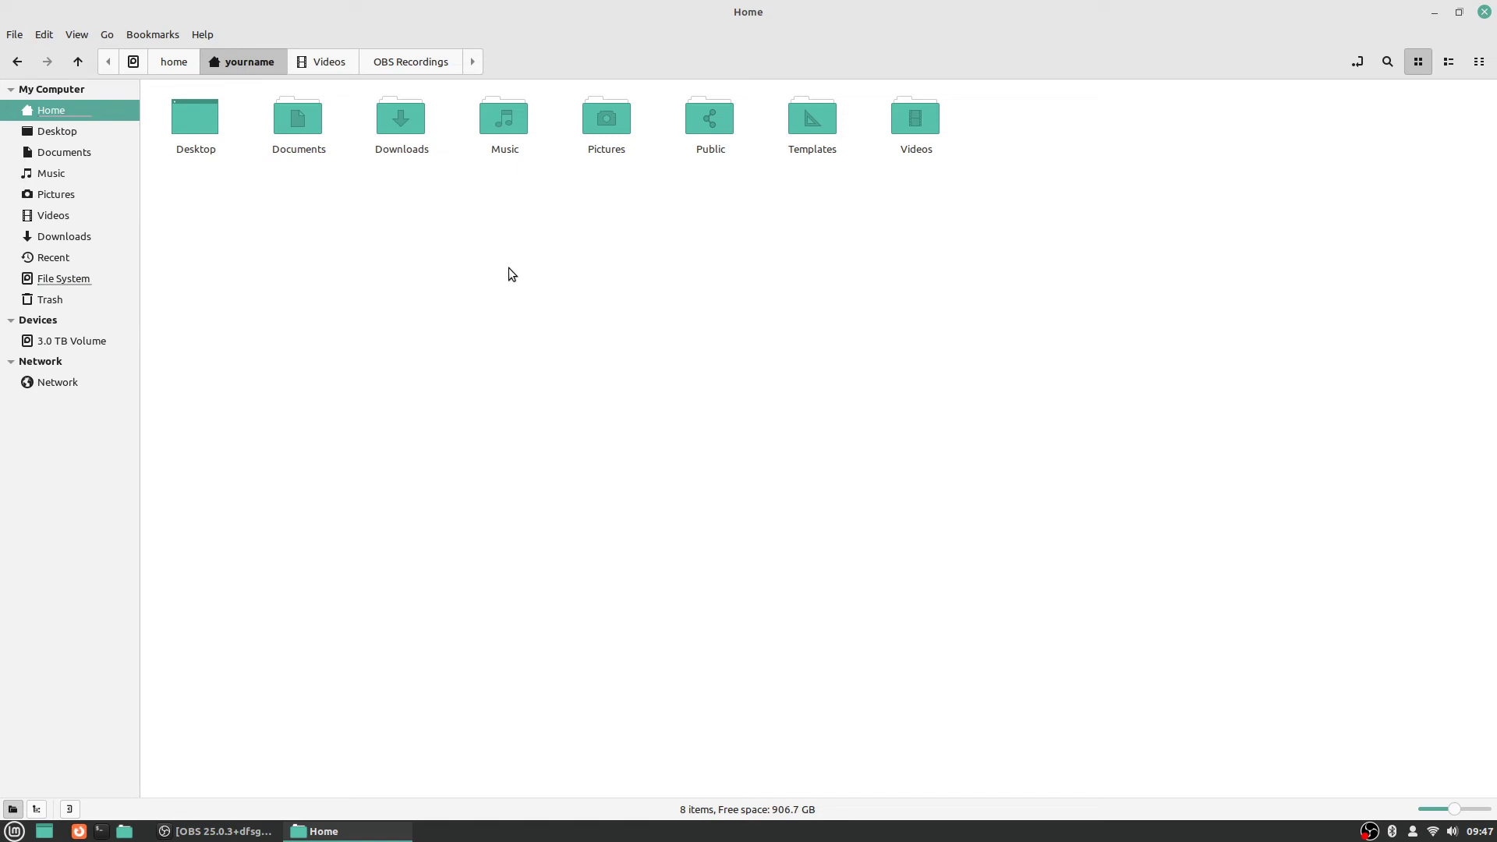
# - View the contents of the Trash and go to the Documents folder
pyautogui.click(69, 298)
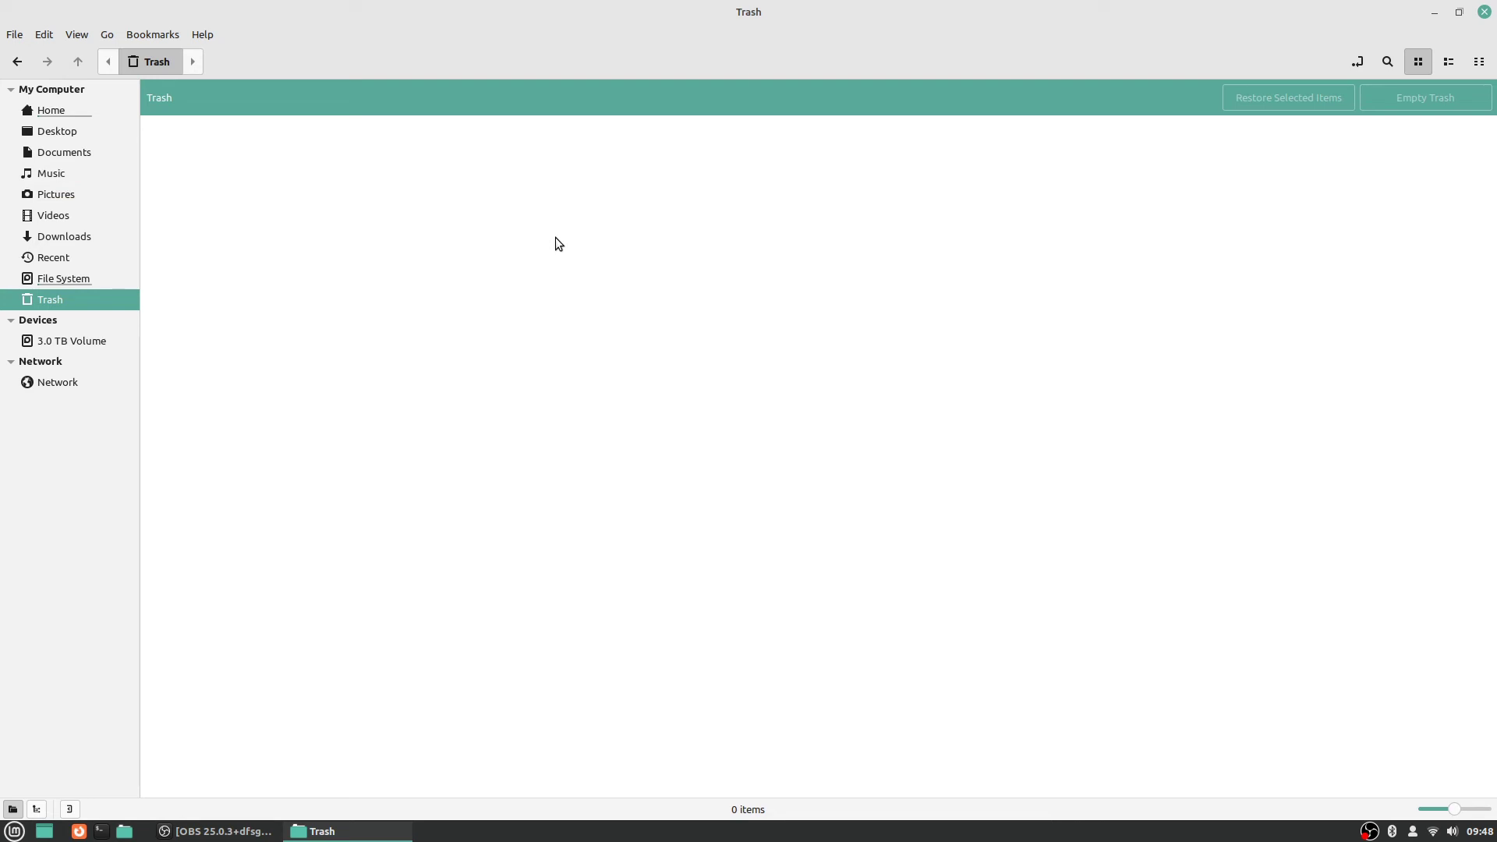
pyautogui.click(82, 153)
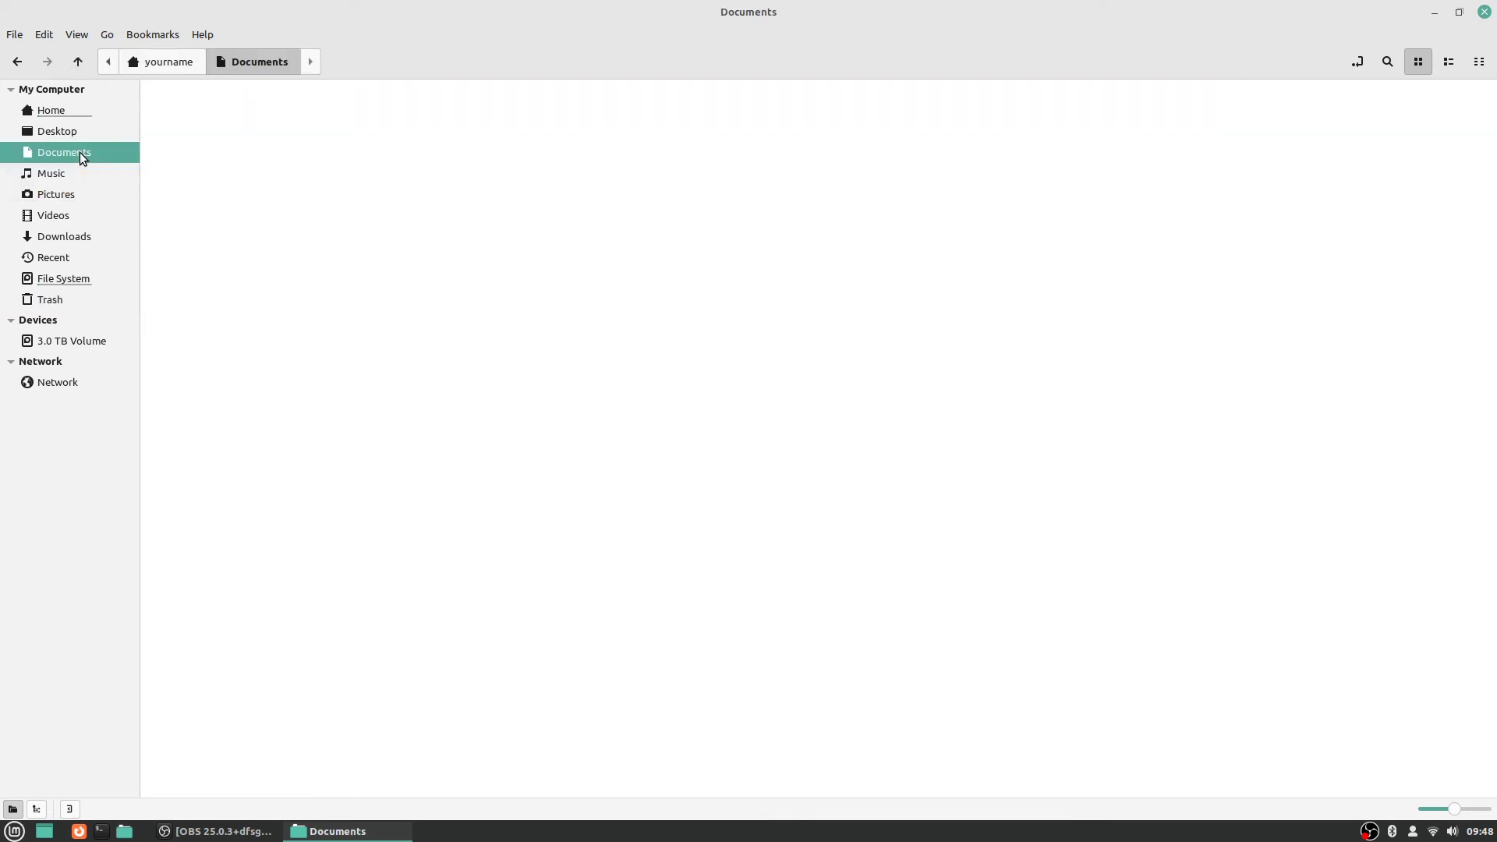
# - Go to the Home folder and view the contents of the Trash
pyautogui.click(72, 114)
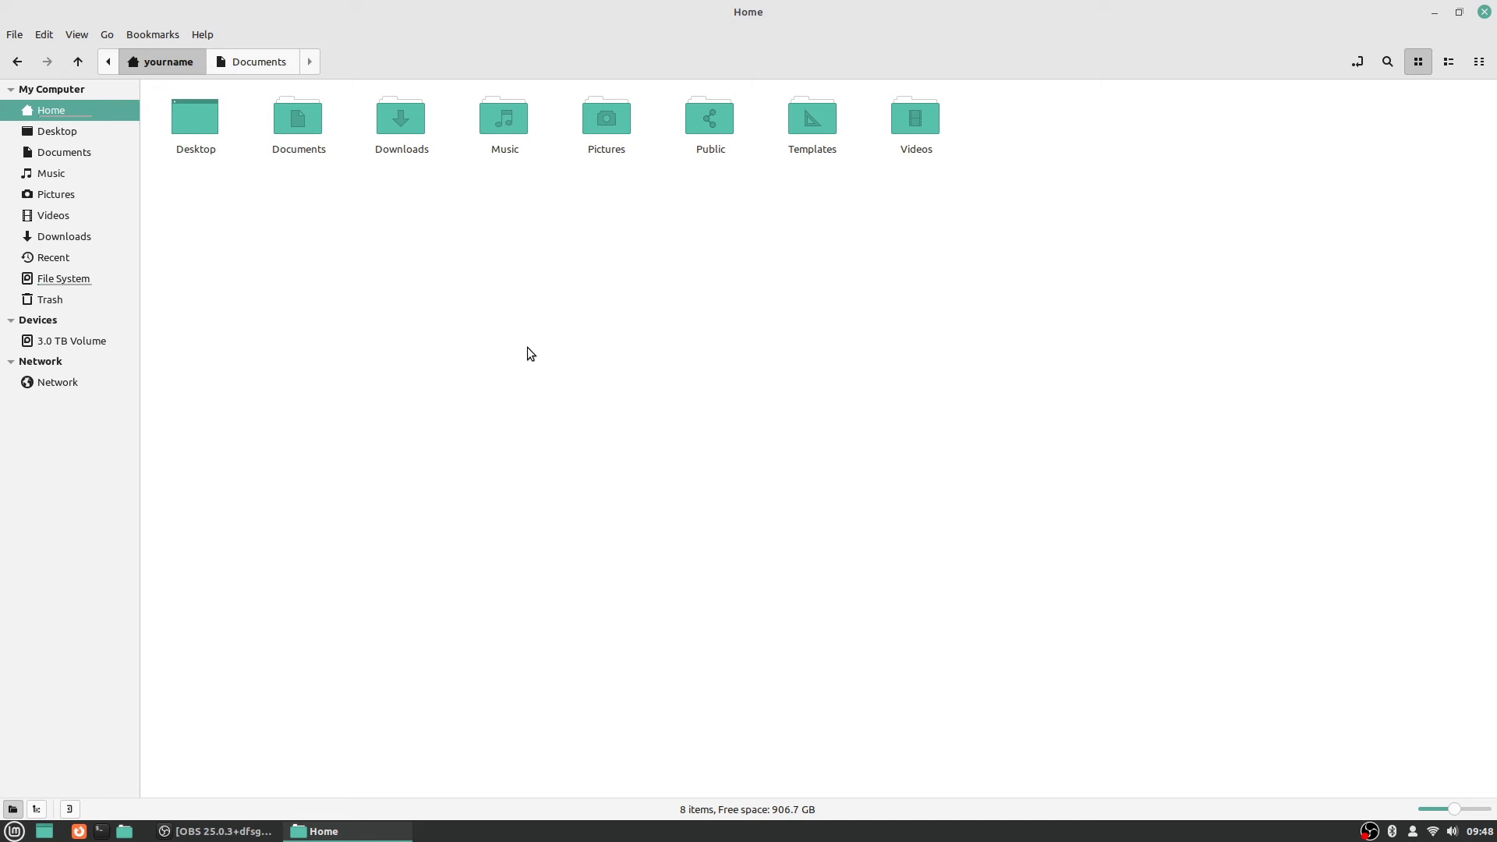
pyautogui.click(85, 310)
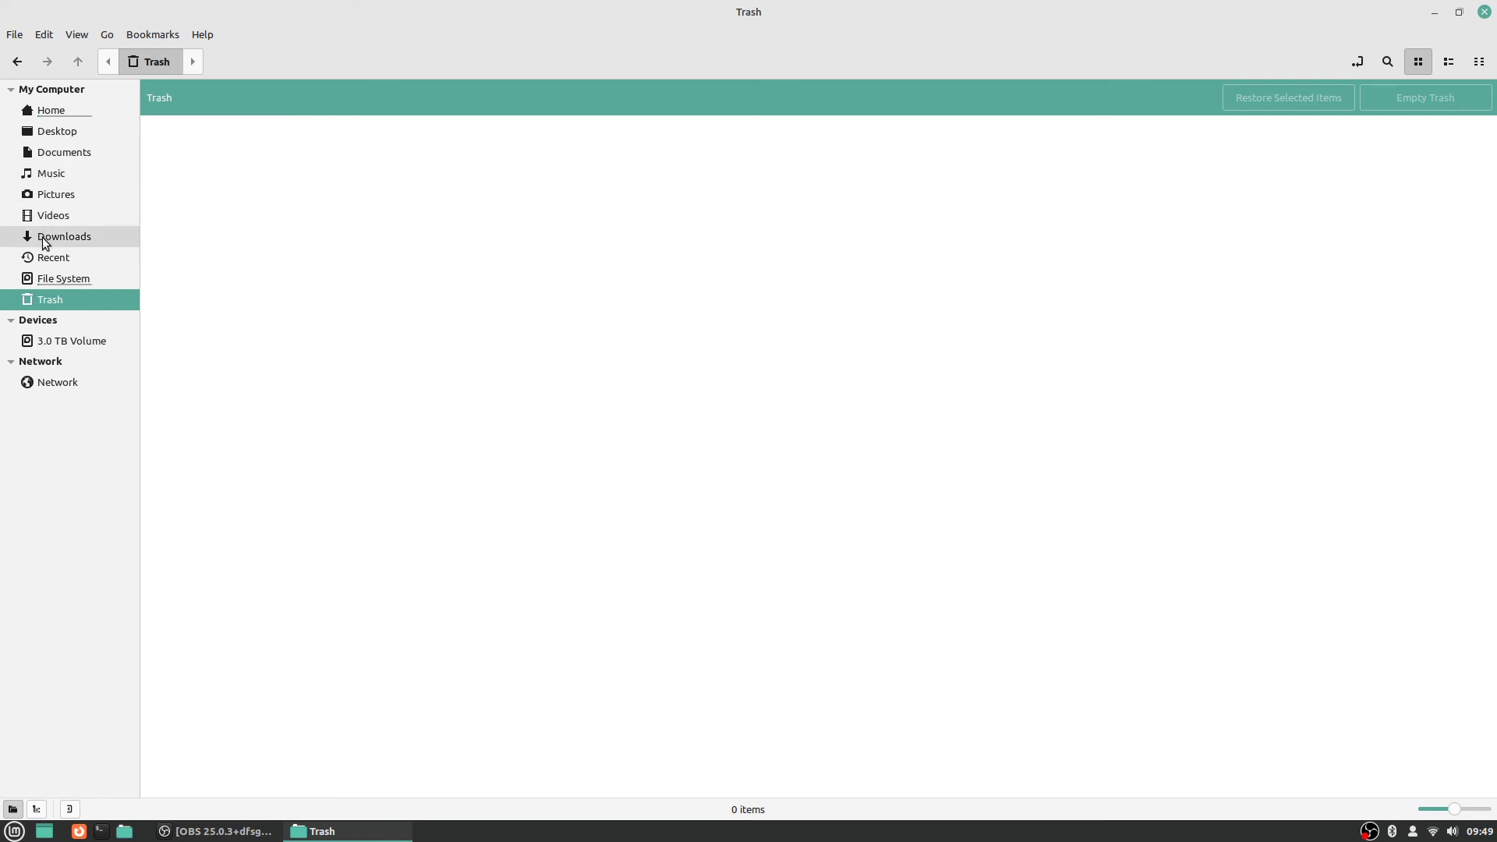
pyautogui.click(58, 219)
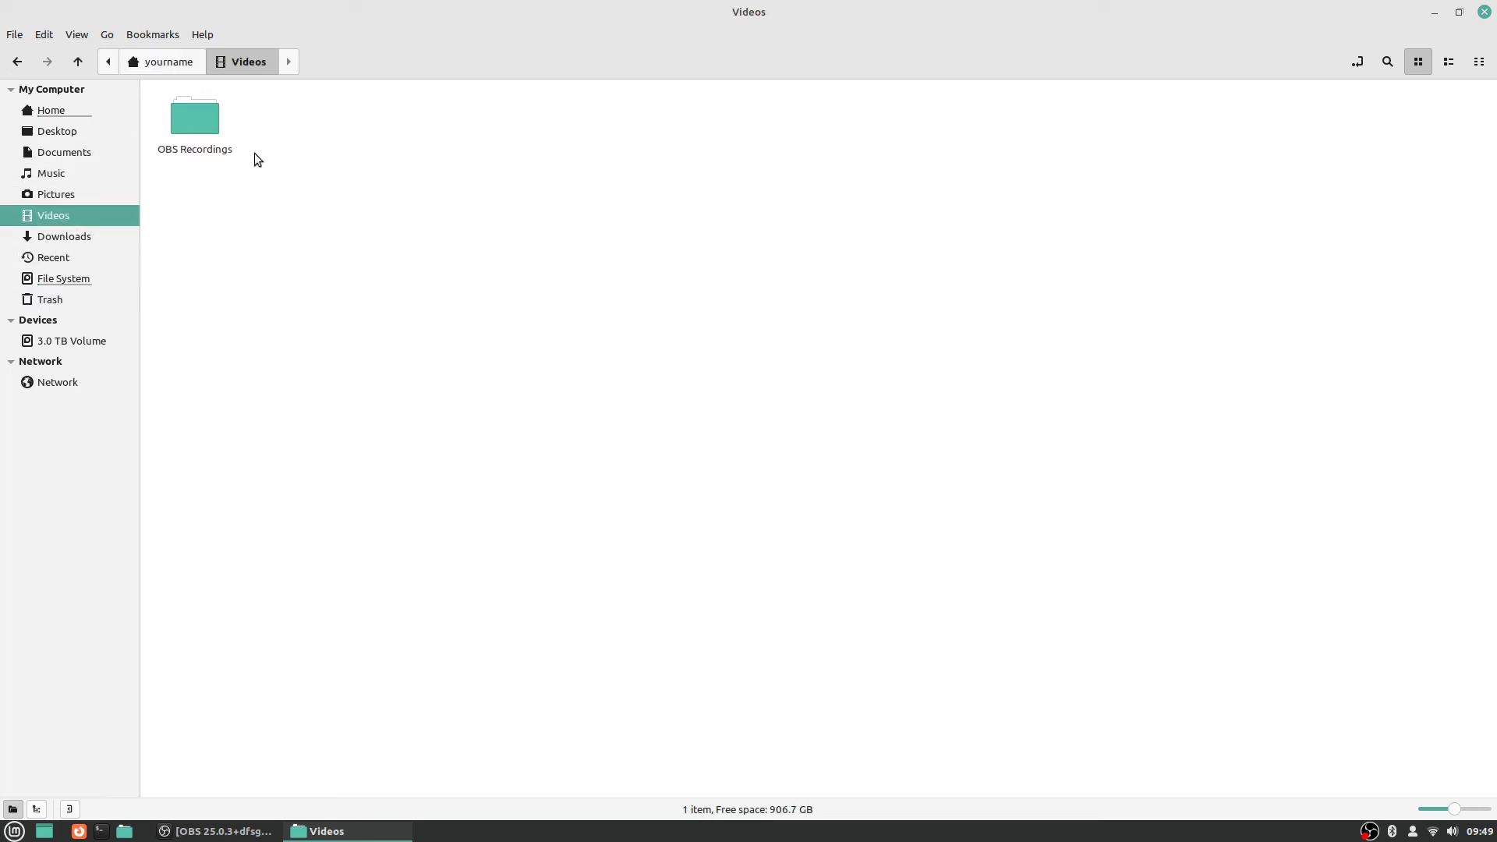
pyautogui.doubleClick(205, 126)
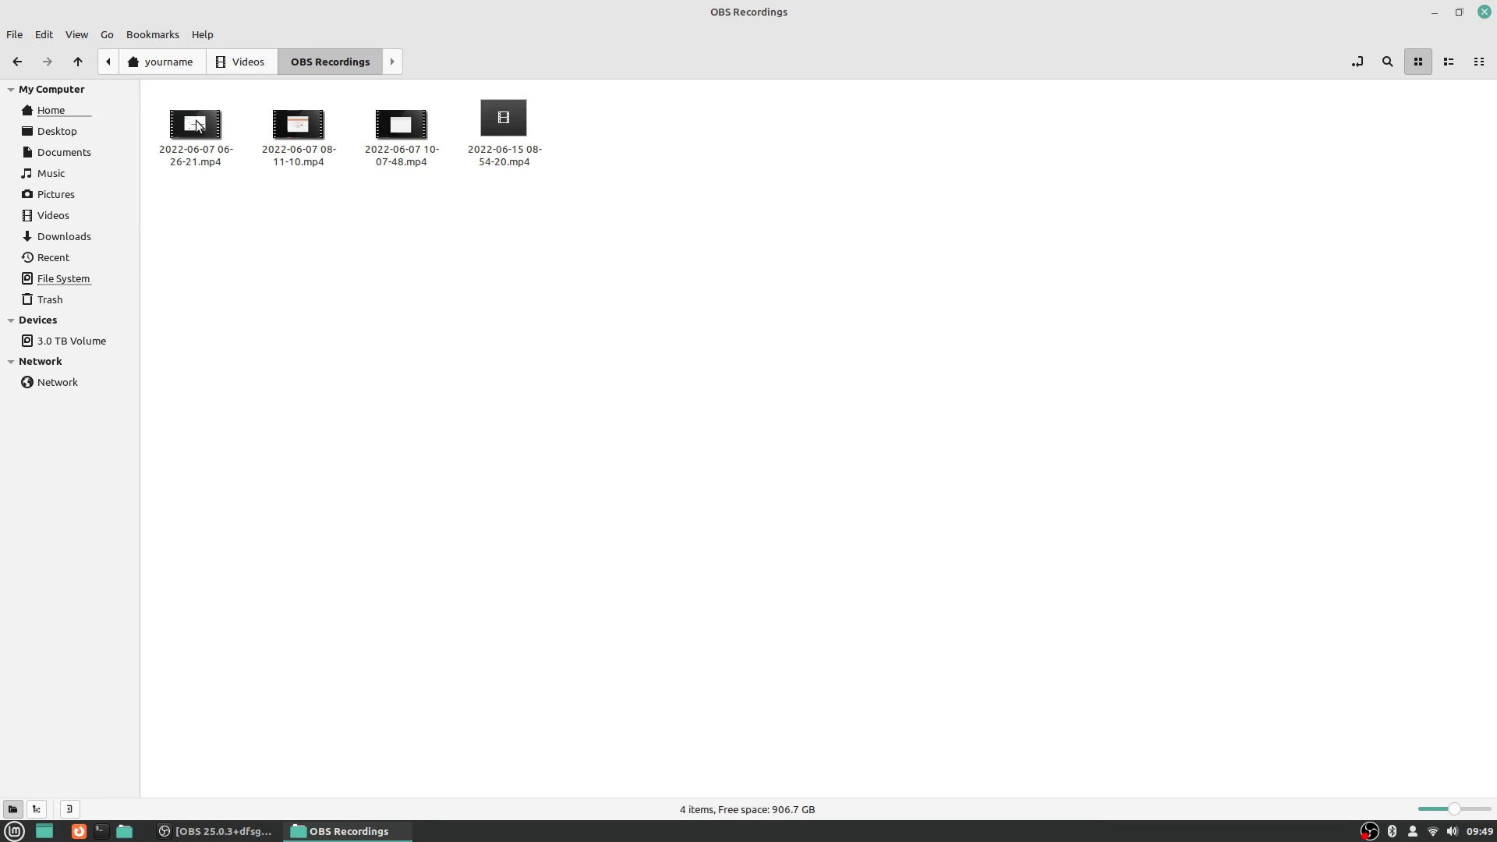
pyautogui.rightClick(198, 125)
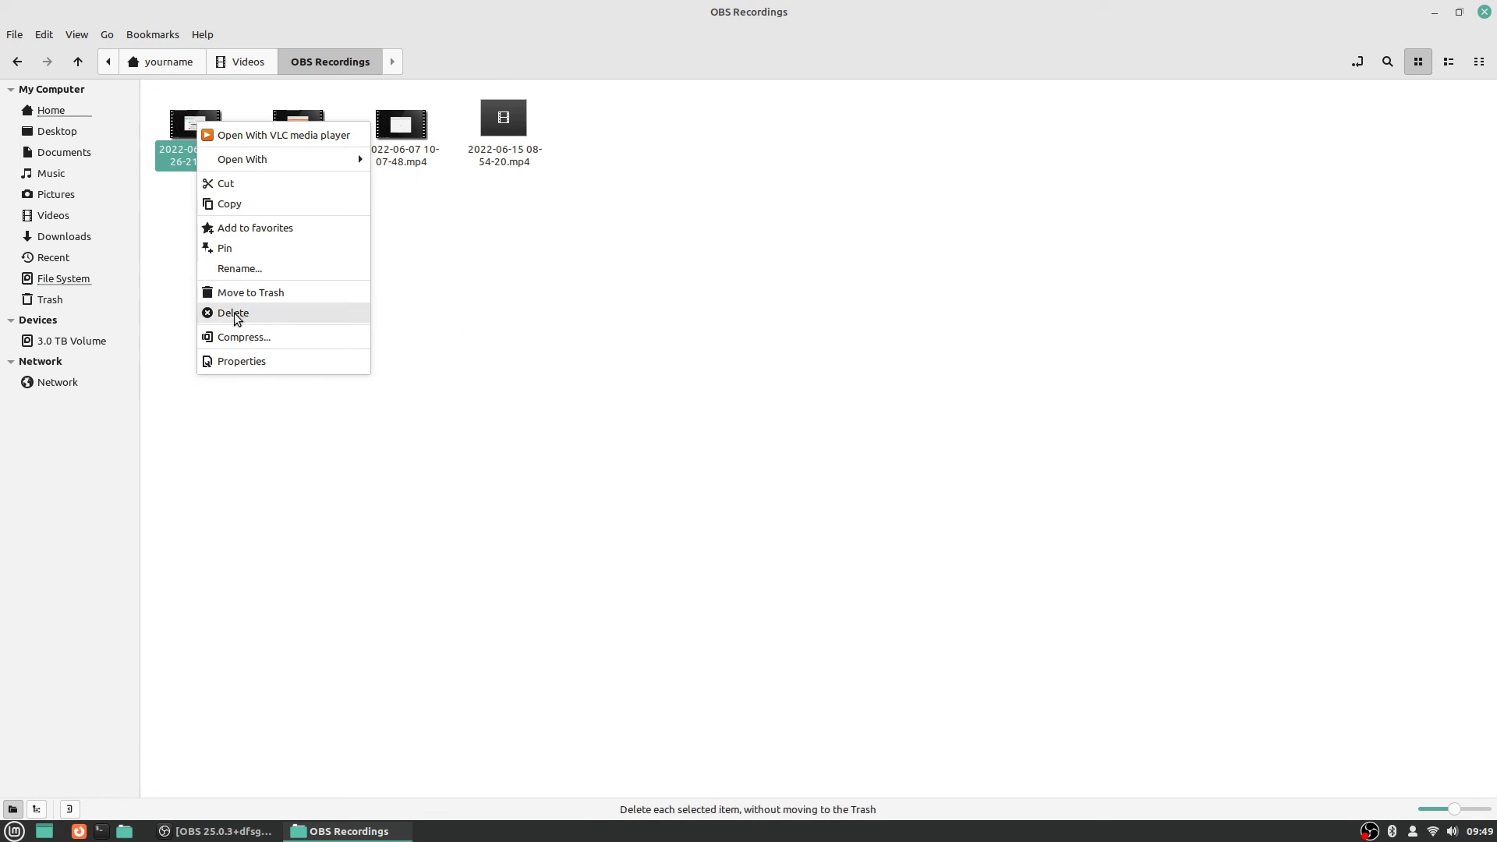
pyautogui.click(482, 306)
pyautogui.click(301, 272)
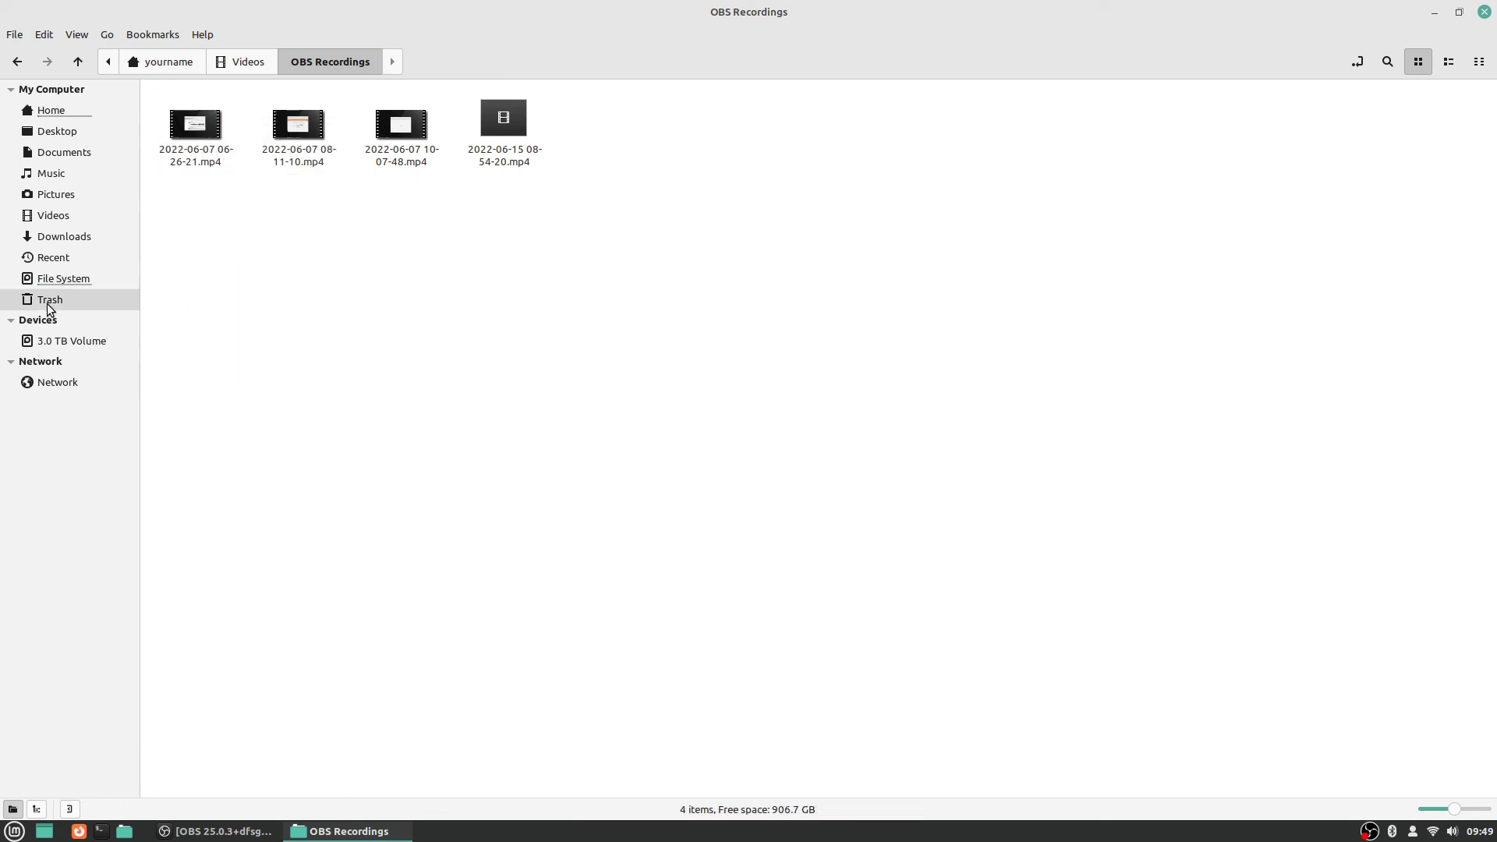
# - Return to the Trash from the OBS Recordings folder and show the available editing commands
pyautogui.click(50, 305)
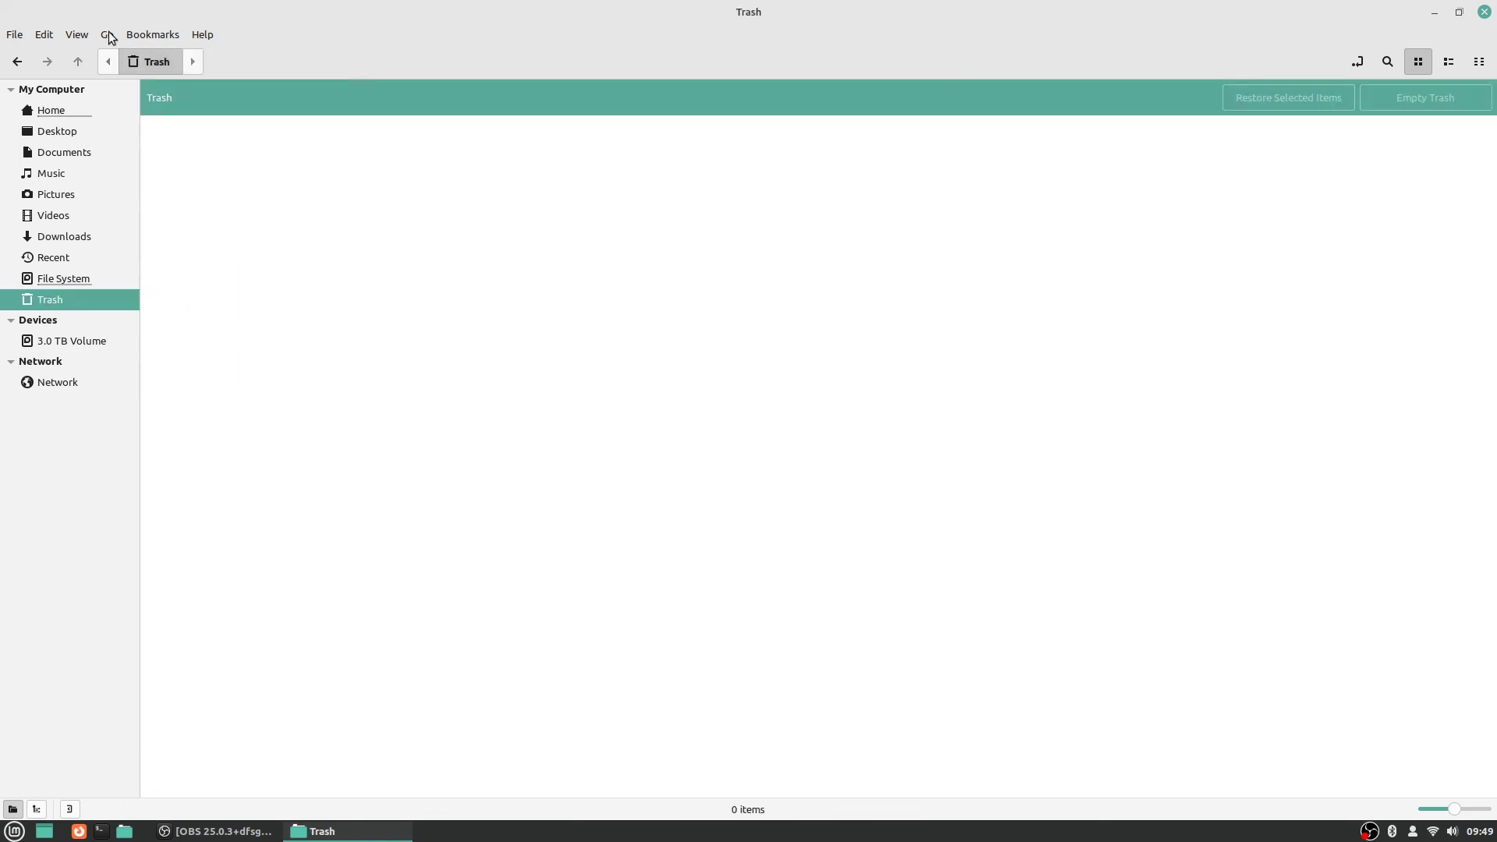
pyautogui.click(44, 36)
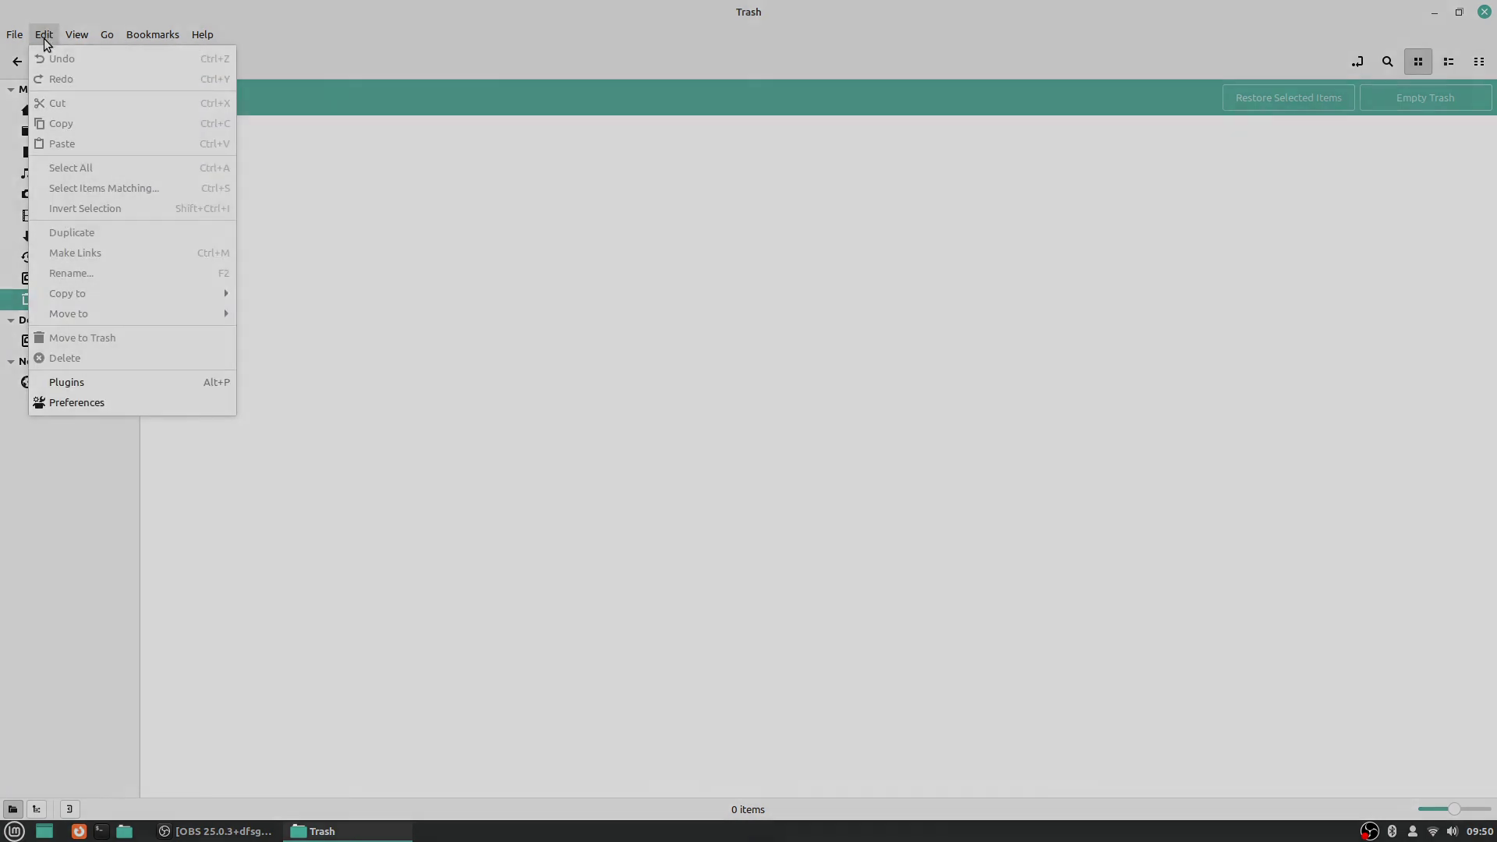